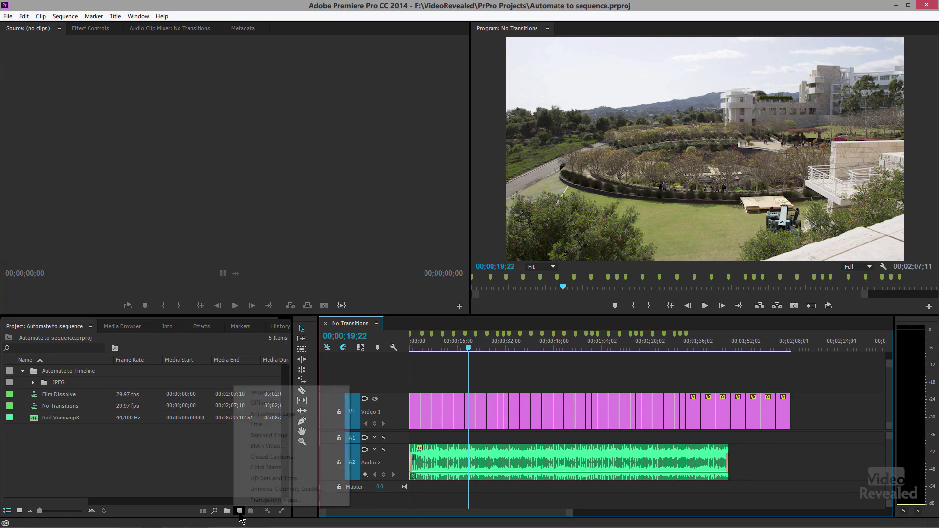
Create the Getty sequence, browse the JPEG stills as icons, then select the JPEG bin
{"action": "left_click", "coordinate": [288, 398]}
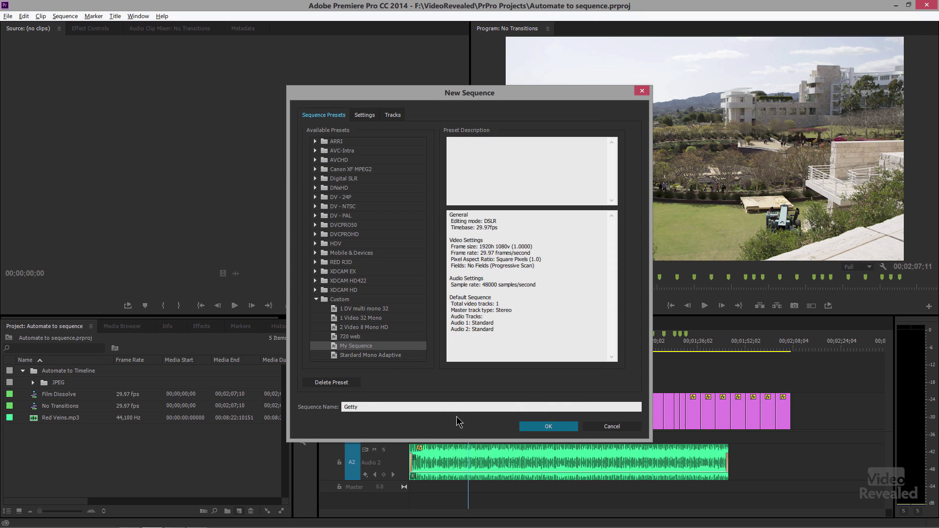
{"action": "key", "text": "Return"}
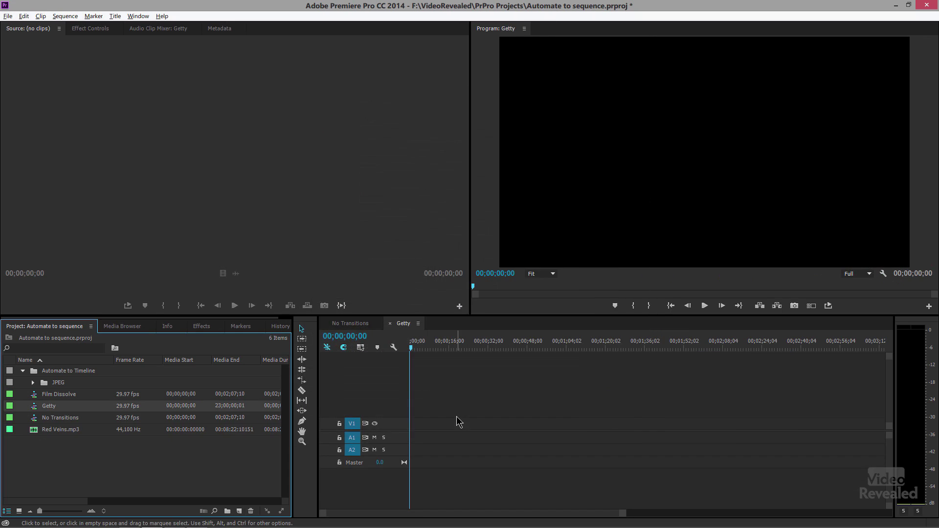
{"action": "double_click", "coordinate": [44, 385]}
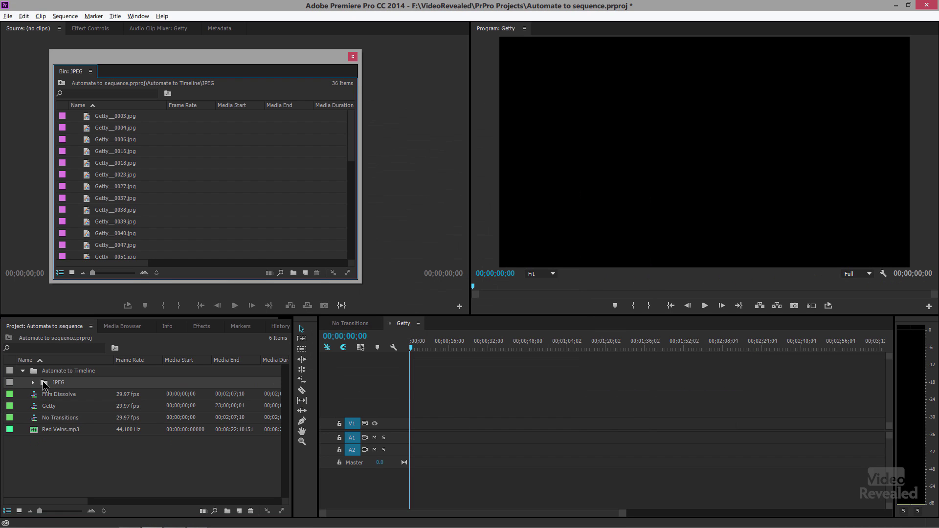
{"action": "left_click", "coordinate": [71, 272]}
{"action": "scroll", "coordinate": [233, 230], "scroll_direction": "down", "scroll_amount": 3}
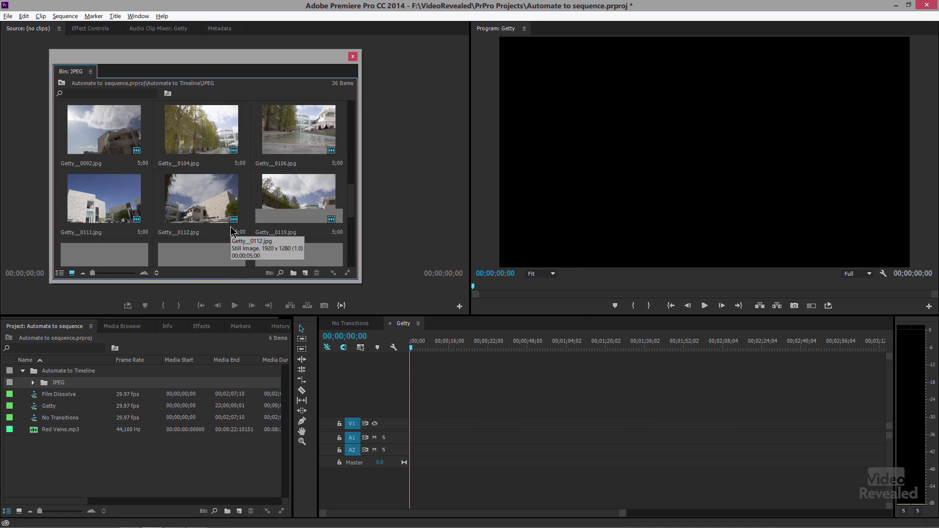
{"action": "scroll", "coordinate": [233, 230], "scroll_direction": "down", "scroll_amount": 3}
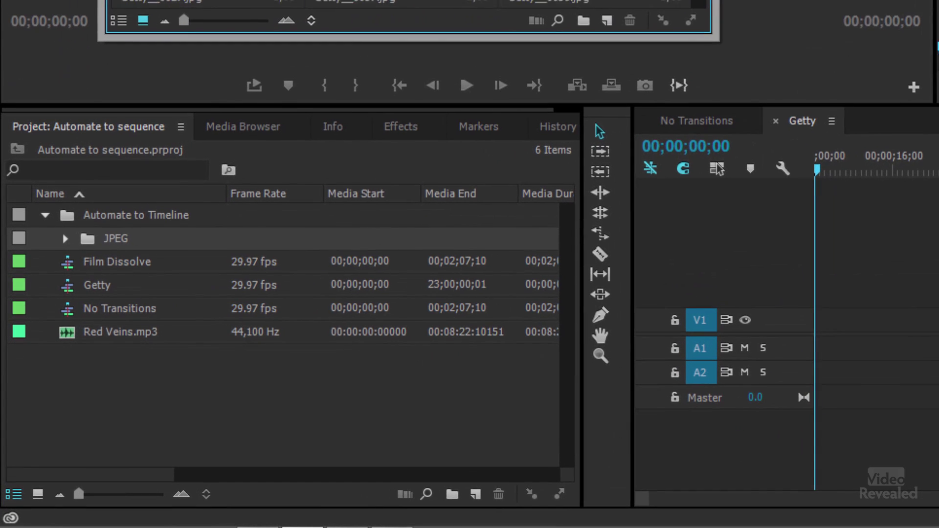
{"action": "left_click", "coordinate": [346, 57]}
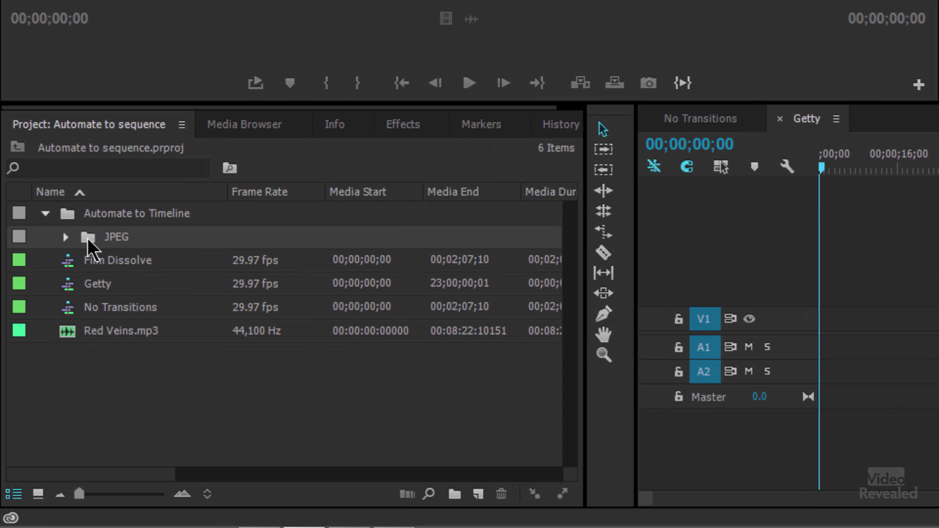
{"action": "left_click", "coordinate": [86, 238]}
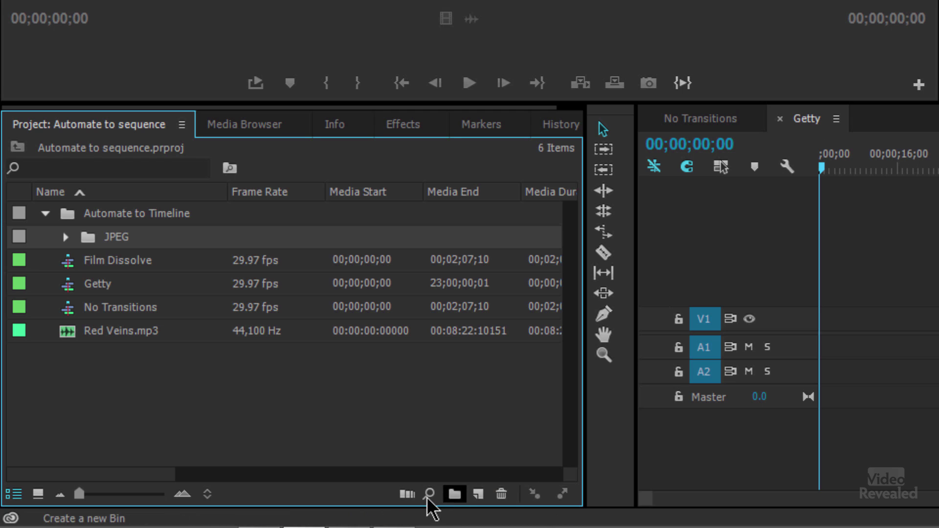
{"action": "left_click", "coordinate": [406, 495]}
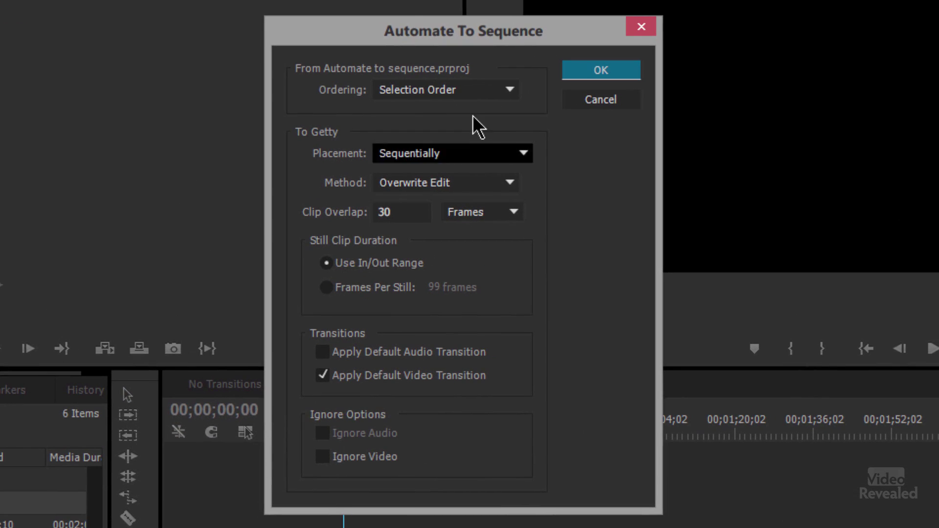
{"action": "left_click", "coordinate": [485, 93]}
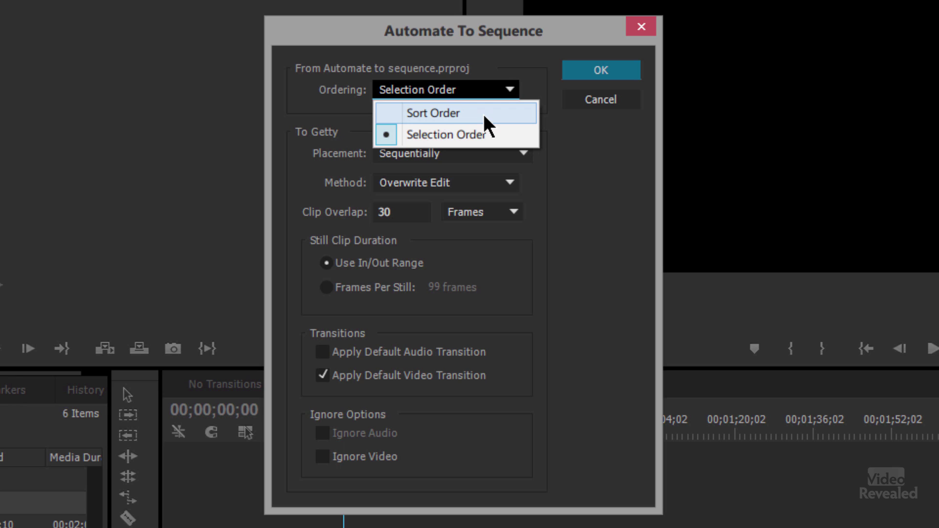
{"action": "left_click", "coordinate": [611, 164]}
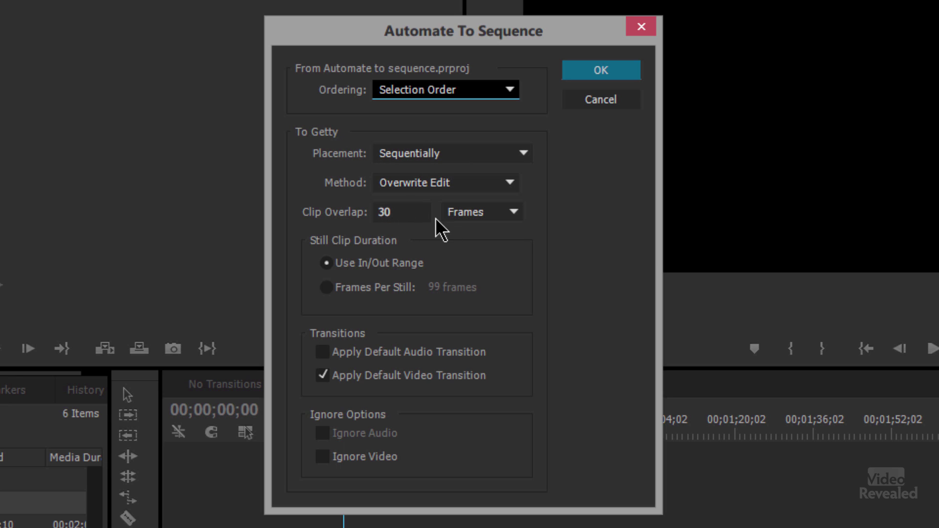
{"action": "left_click", "coordinate": [600, 73]}
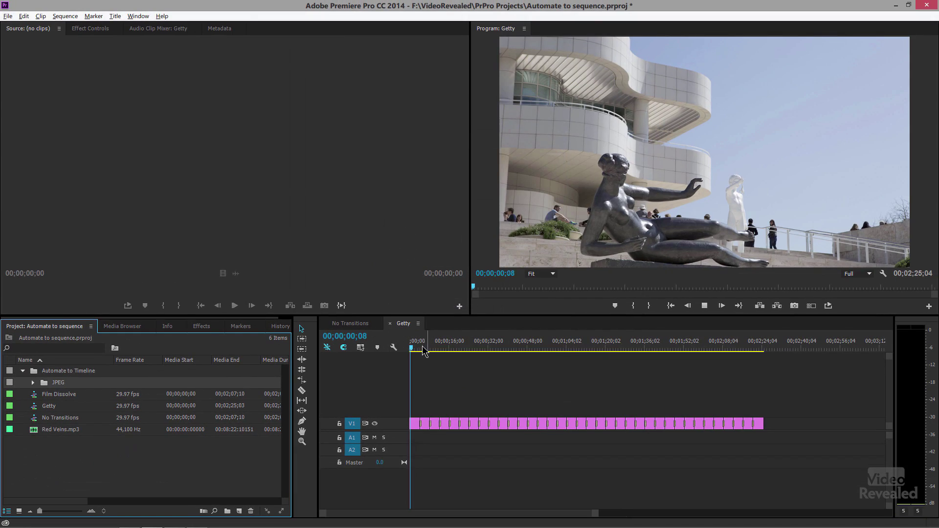
{"action": "left_click_drag", "start_coordinate": [424, 352], "coordinate": [534, 329]}
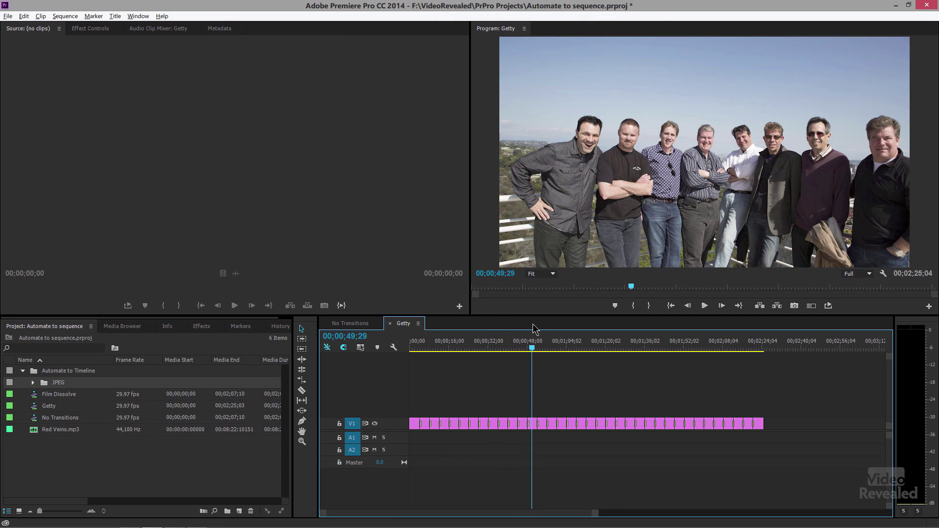
{"action": "key", "text": "ctrl+z"}
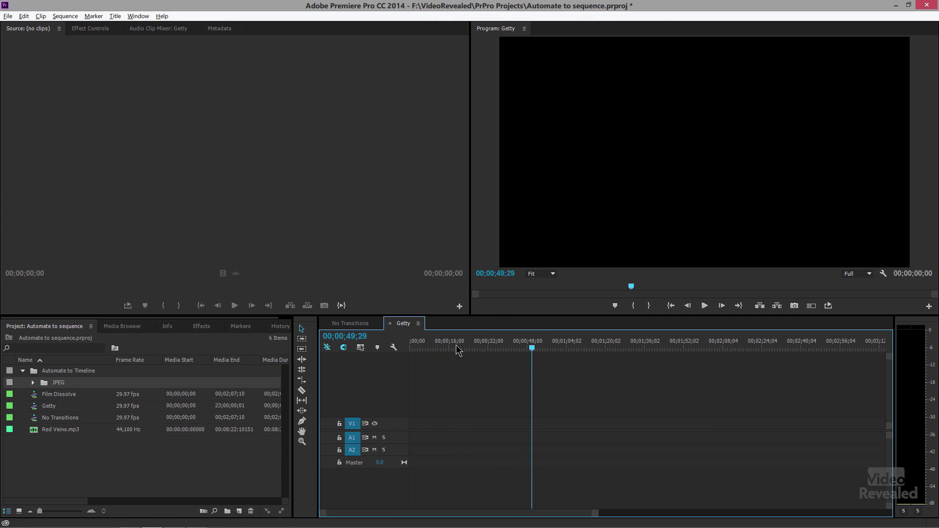
Preview Red Veins.mp3 and place it on track A1 at the start of the Getty timeline
{"action": "left_click", "coordinate": [34, 432]}
{"action": "double_click", "coordinate": [34, 432]}
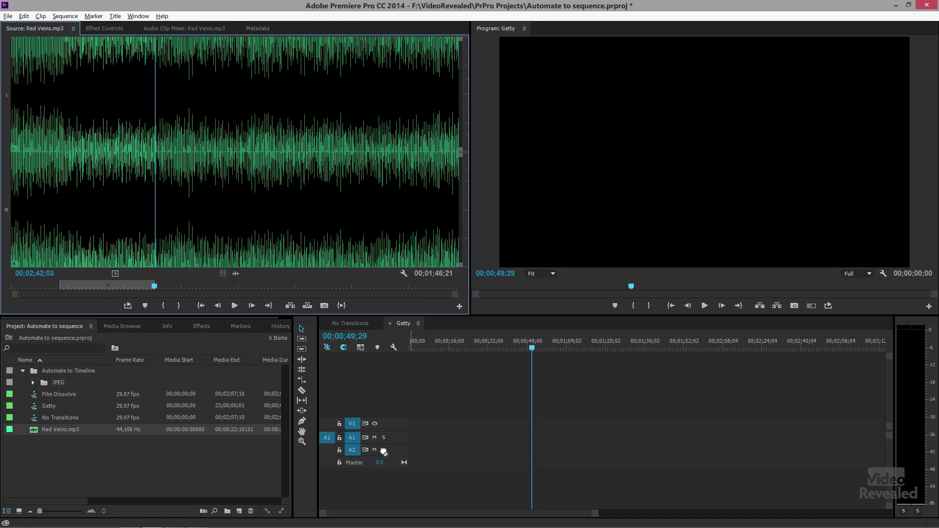
{"action": "left_click_drag", "start_coordinate": [383, 451], "coordinate": [405, 443]}
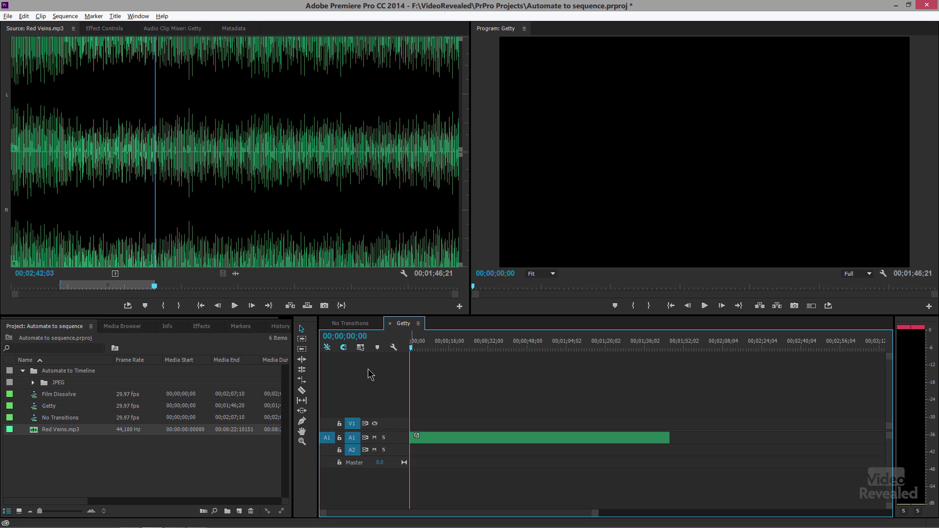
Play the Getty sequence and tap in nine beat markers with M during the music
{"action": "key", "text": "space"}
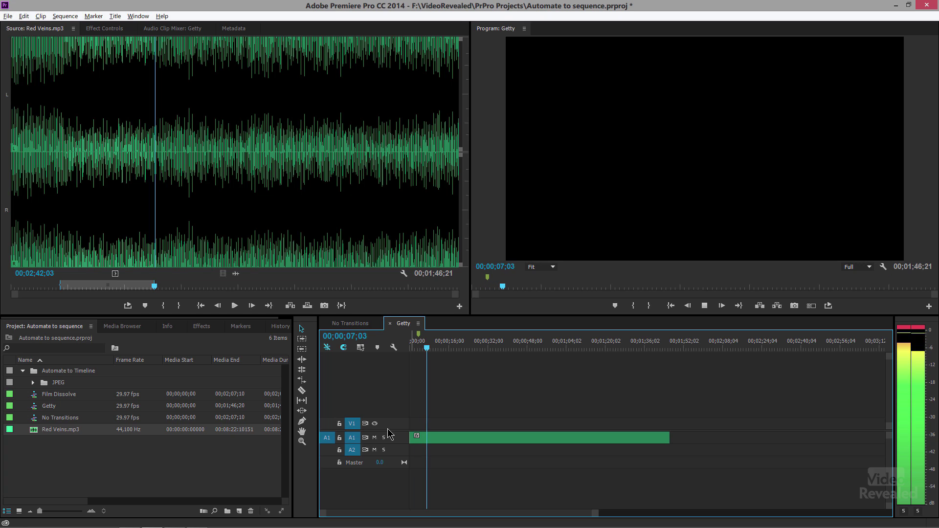
{"action": "key", "text": "m"}
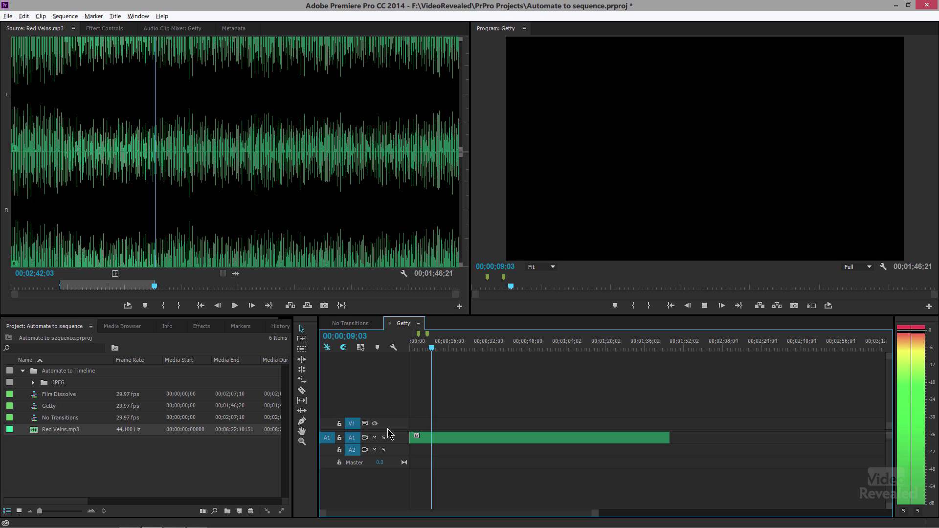
{"action": "key", "text": "m"}
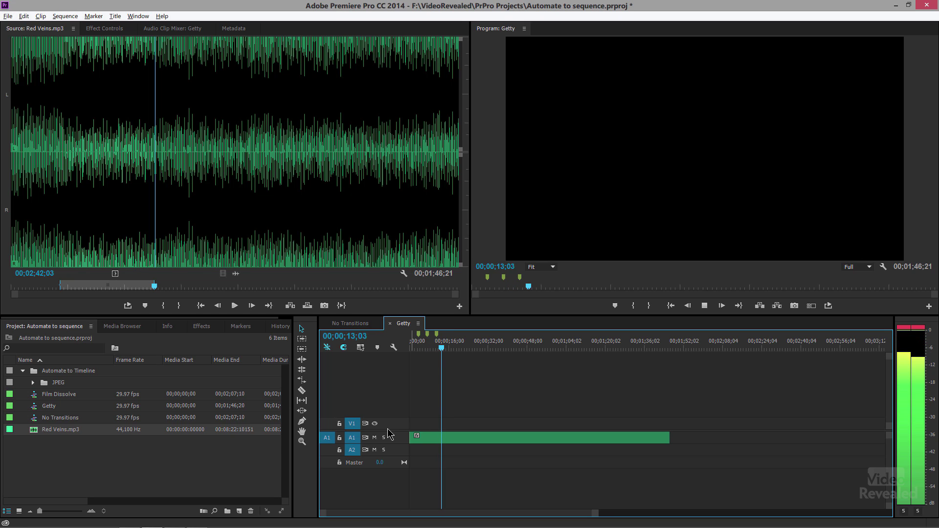
{"action": "key", "text": "m"}
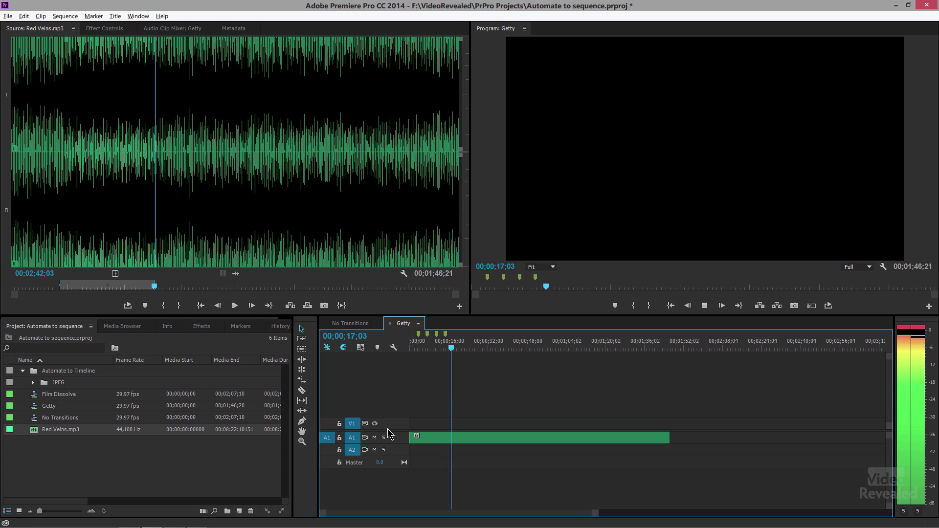
{"action": "key", "text": "m"}
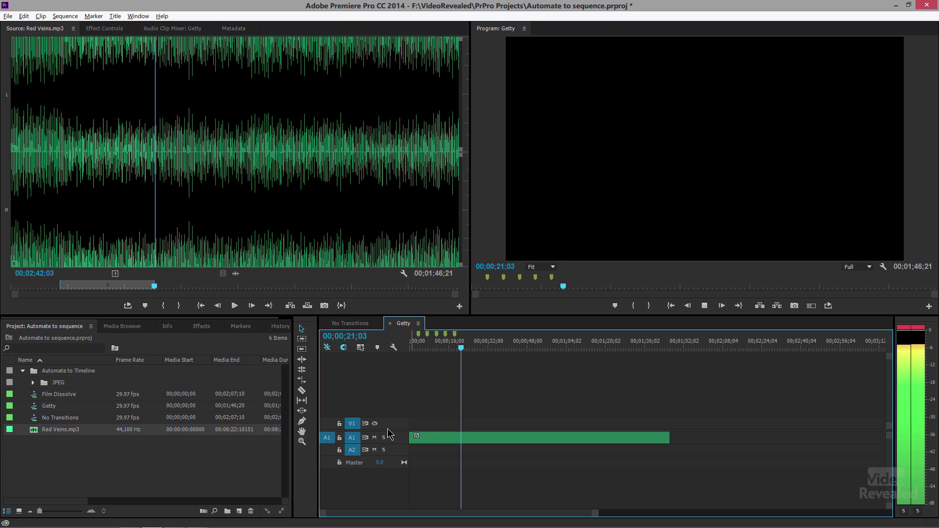
{"action": "key", "text": "m"}
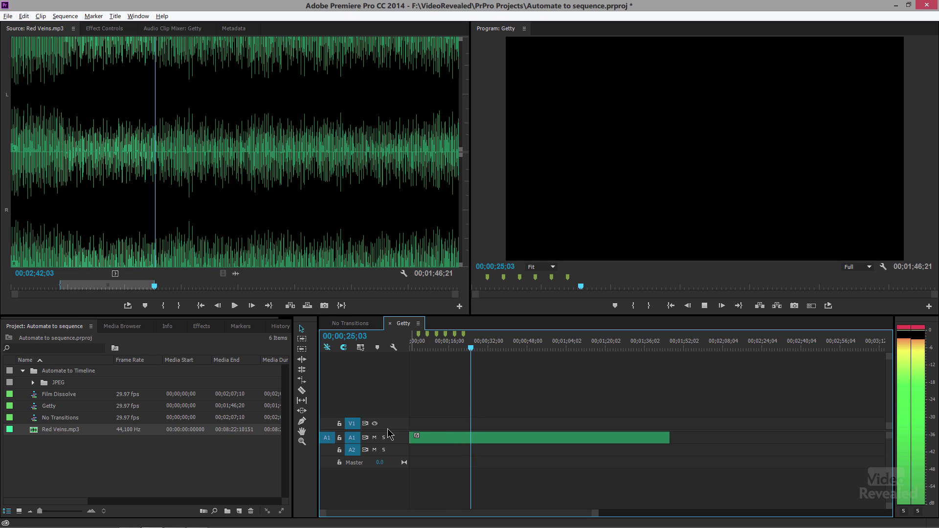
{"action": "key", "text": "m"}
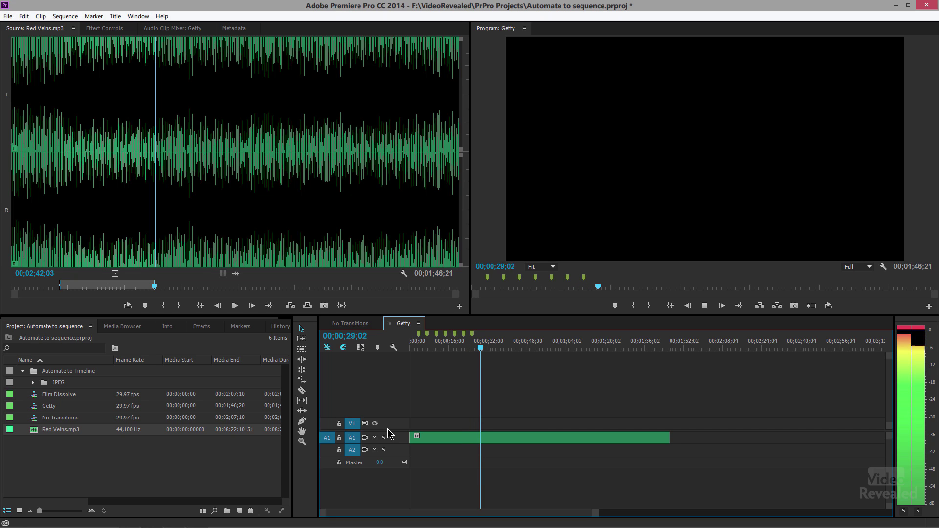
{"action": "key", "text": "m"}
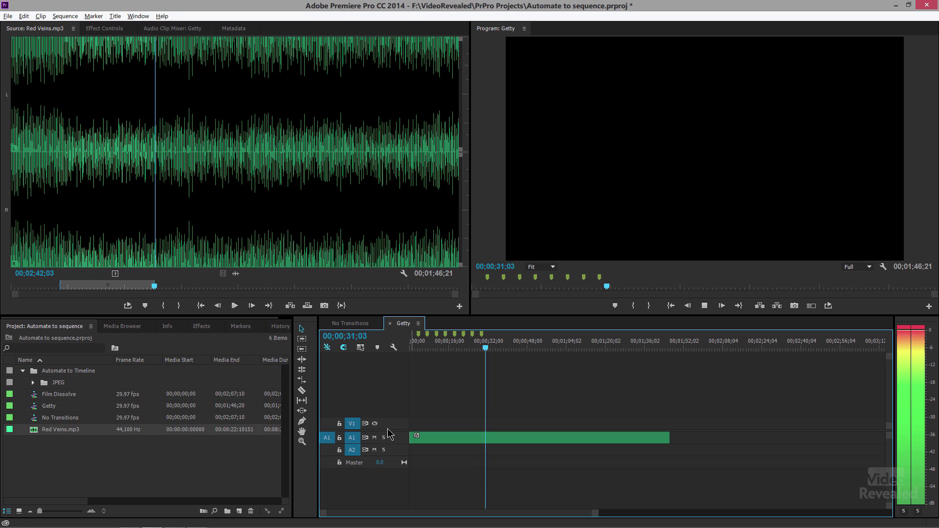
{"action": "key", "text": "m"}
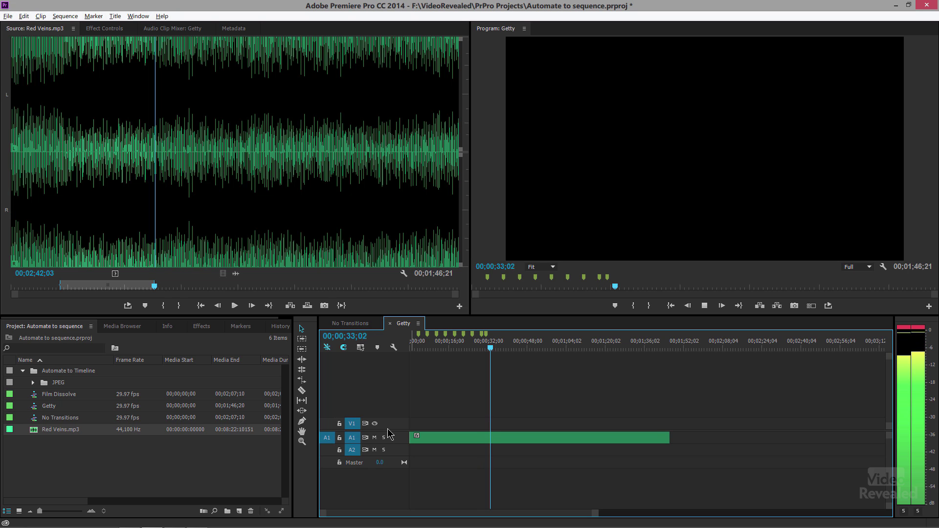
{"action": "key", "text": "m"}
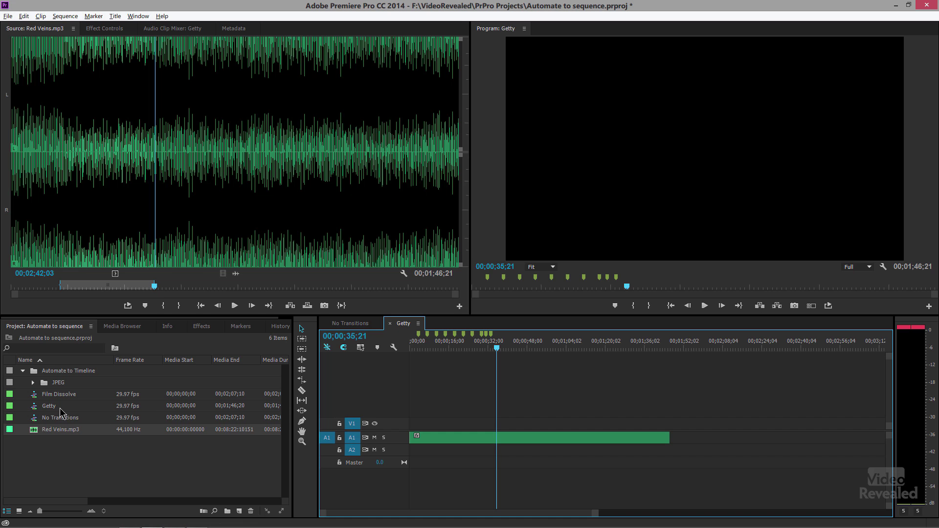
Automate the JPEG bin to the sequence at Unnumbered Markers, then undo the result
{"action": "left_click", "coordinate": [53, 388]}
{"action": "left_click", "coordinate": [47, 382]}
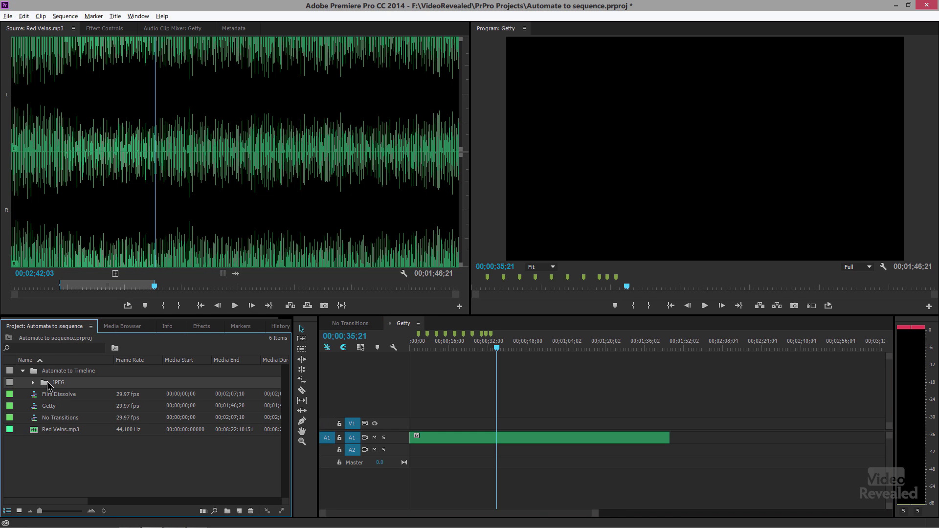
{"action": "left_click", "coordinate": [203, 511]}
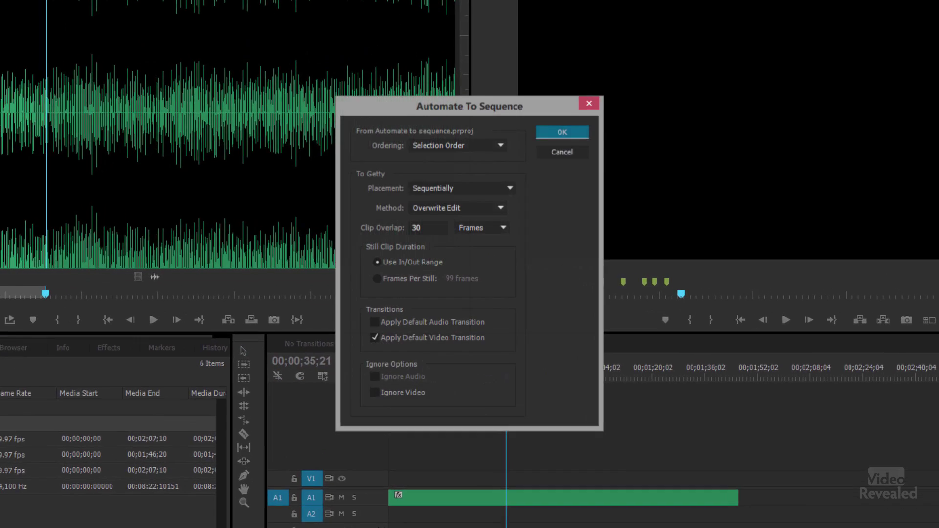
{"action": "left_click", "coordinate": [513, 189]}
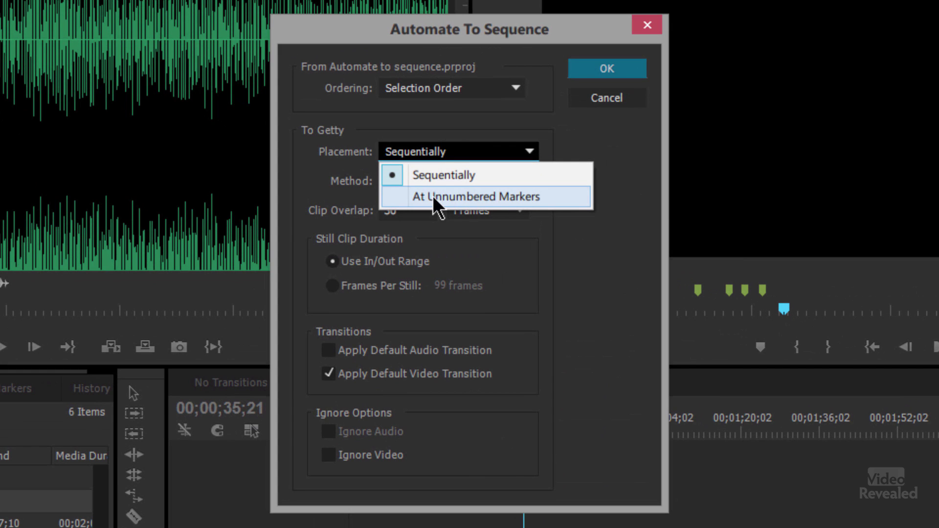
{"action": "left_click", "coordinate": [545, 202]}
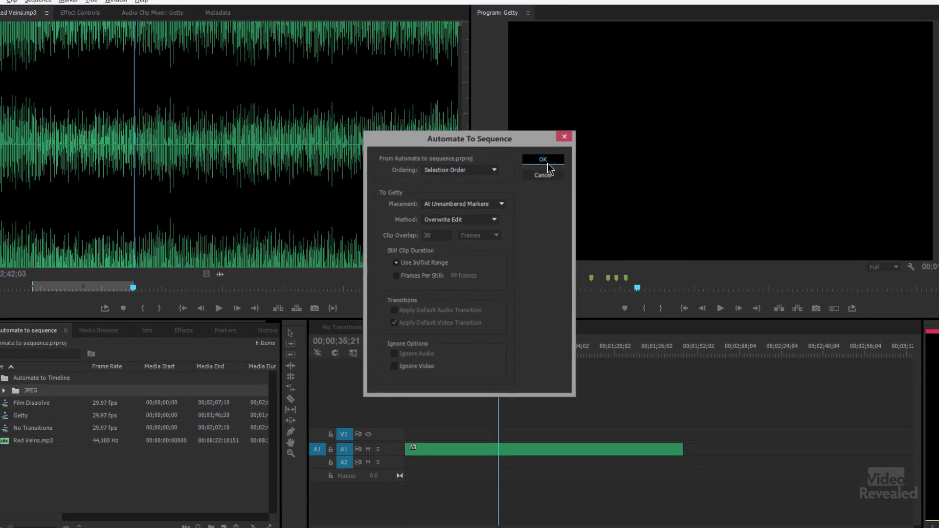
{"action": "left_click", "coordinate": [547, 163]}
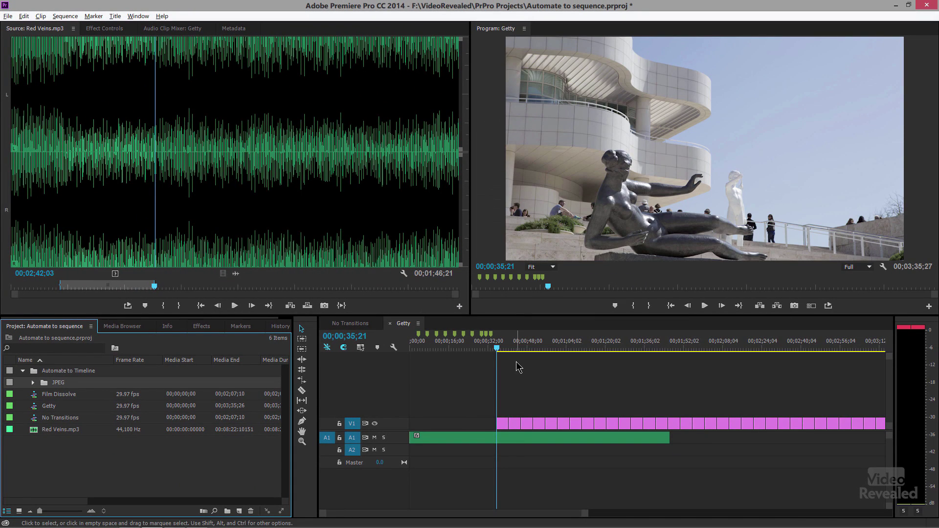
{"action": "key", "text": "ctrl+z"}
Return to the sequence start and rerun Automate to Sequence with Placement At Unnumbered Markers
{"action": "left_click_drag", "start_coordinate": [482, 351], "coordinate": [409, 359]}
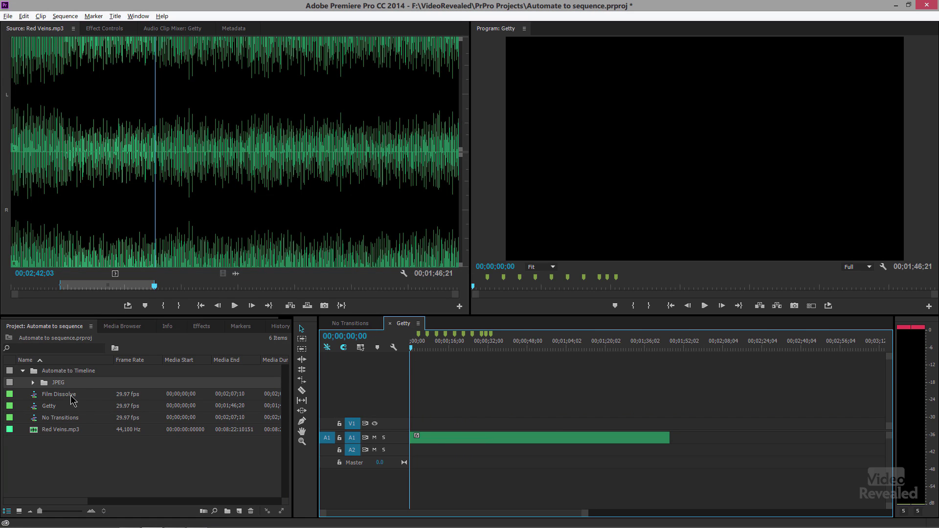
{"action": "left_click", "coordinate": [43, 384]}
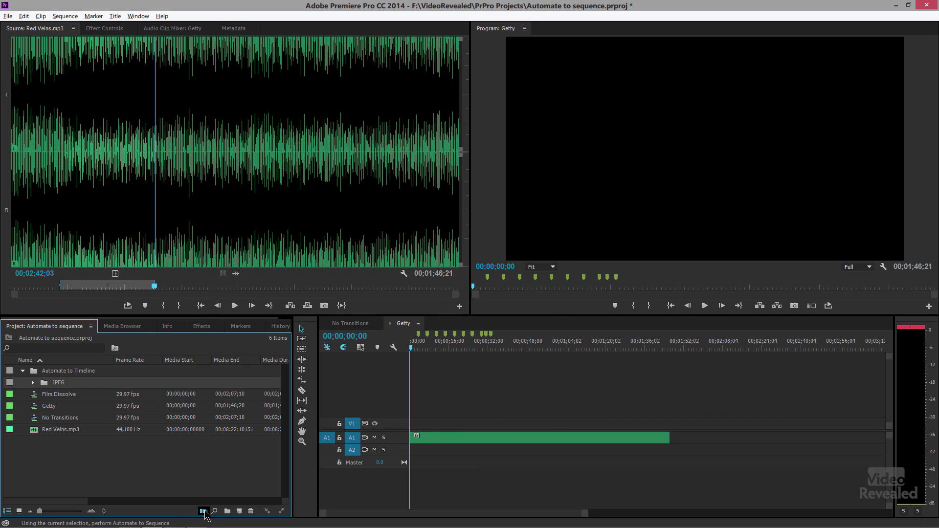
{"action": "left_click", "coordinate": [203, 511]}
{"action": "left_click", "coordinate": [479, 198]}
{"action": "left_click", "coordinate": [481, 211]}
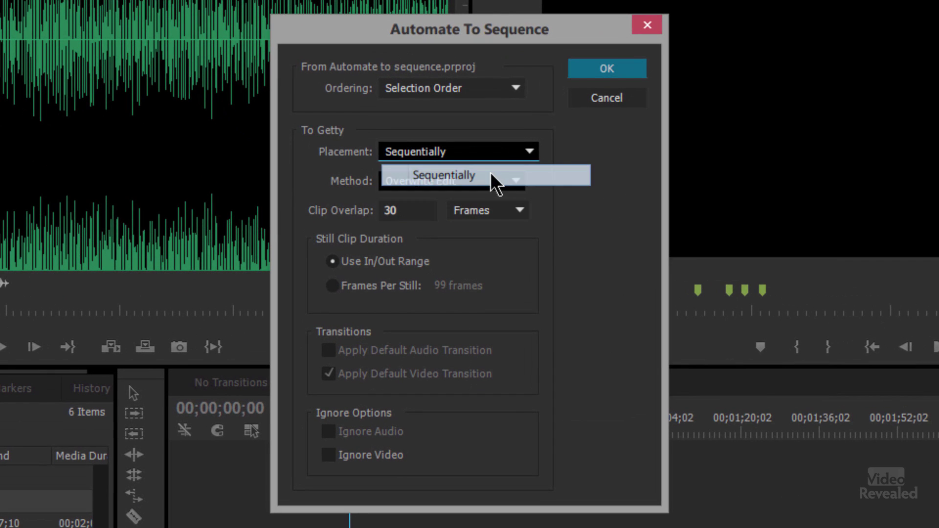
{"action": "left_click", "coordinate": [482, 152]}
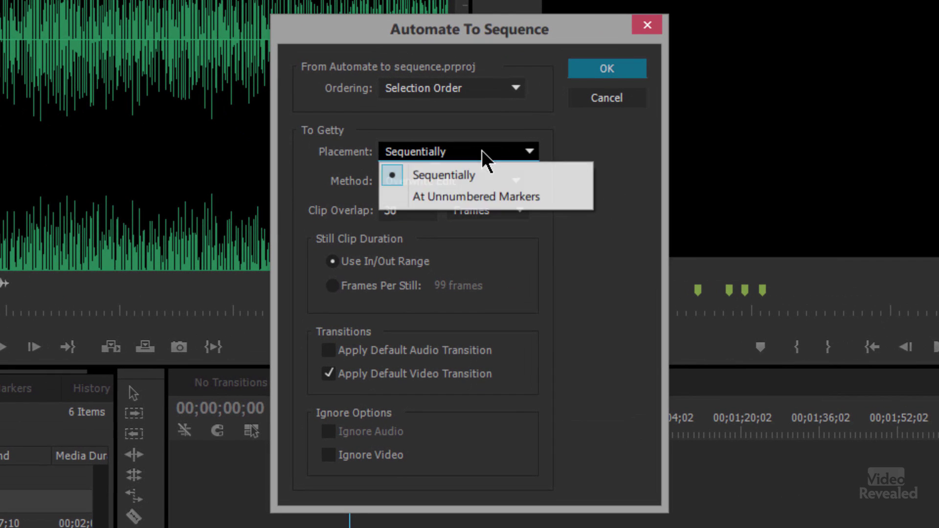
{"action": "left_click", "coordinate": [486, 200]}
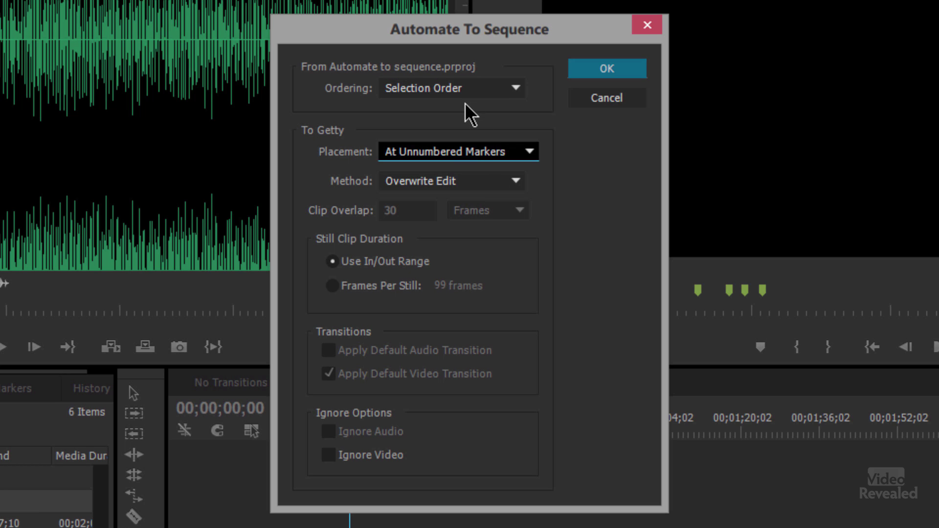
{"action": "left_click", "coordinate": [607, 68]}
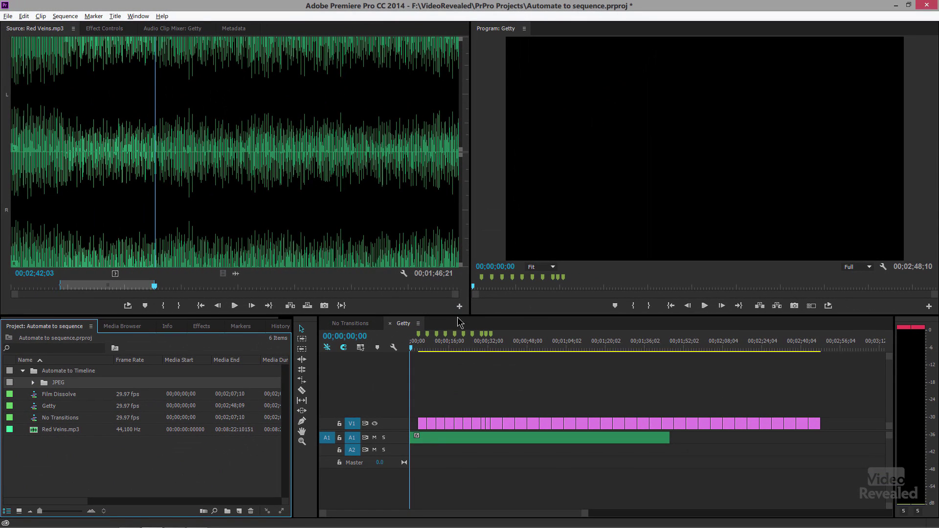
{"action": "key", "text": "space"}
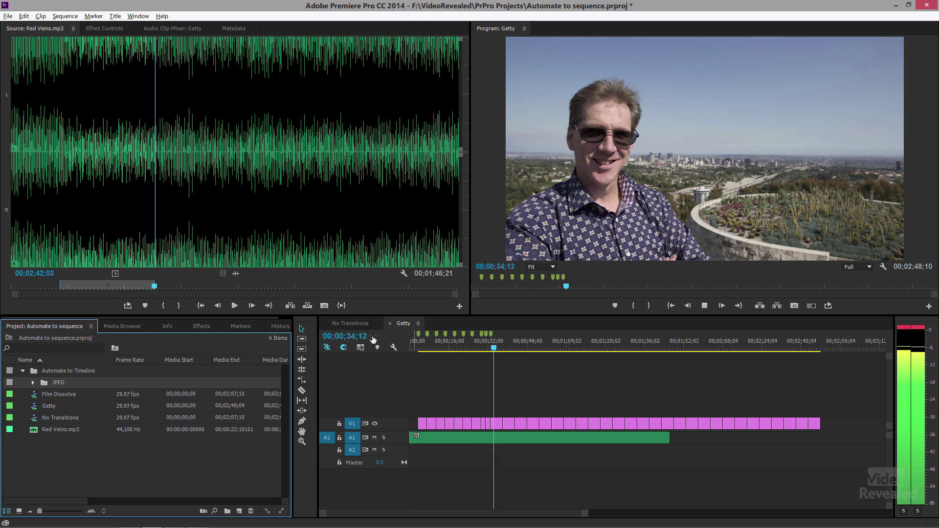
{"action": "left_click", "coordinate": [431, 348]}
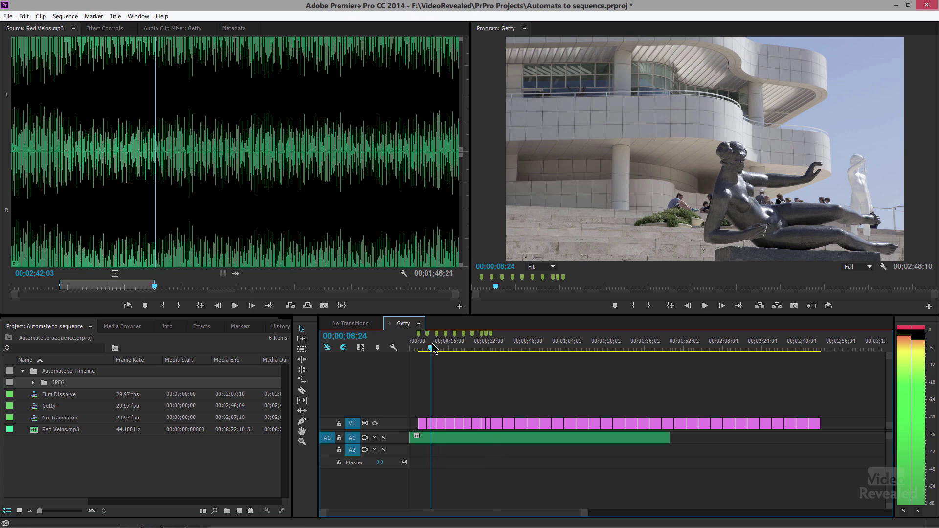
Zoom the timeline in and select the still at about 8 seconds
{"action": "left_click_drag", "start_coordinate": [424, 346], "coordinate": [433, 345]}
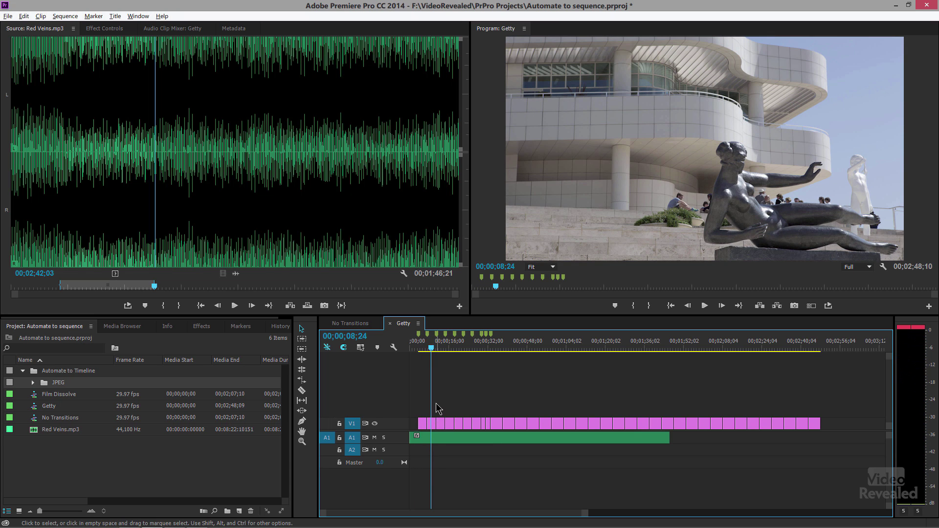
{"action": "key", "text": "="}
{"action": "left_click", "coordinate": [496, 426]}
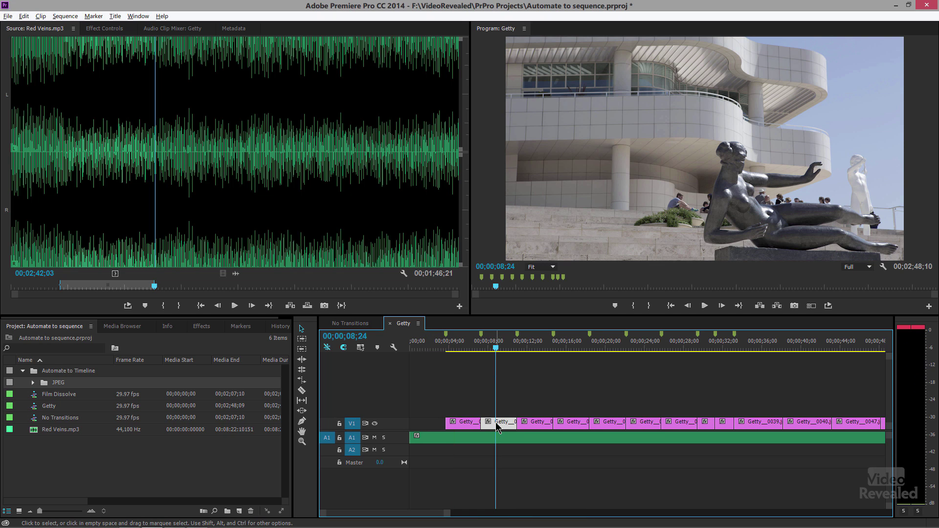
Replace the selected still with Getty_0176.jpg from the JPEG bin
{"action": "double_click", "coordinate": [44, 382]}
{"action": "scroll", "coordinate": [227, 234], "scroll_direction": "down", "scroll_amount": 1}
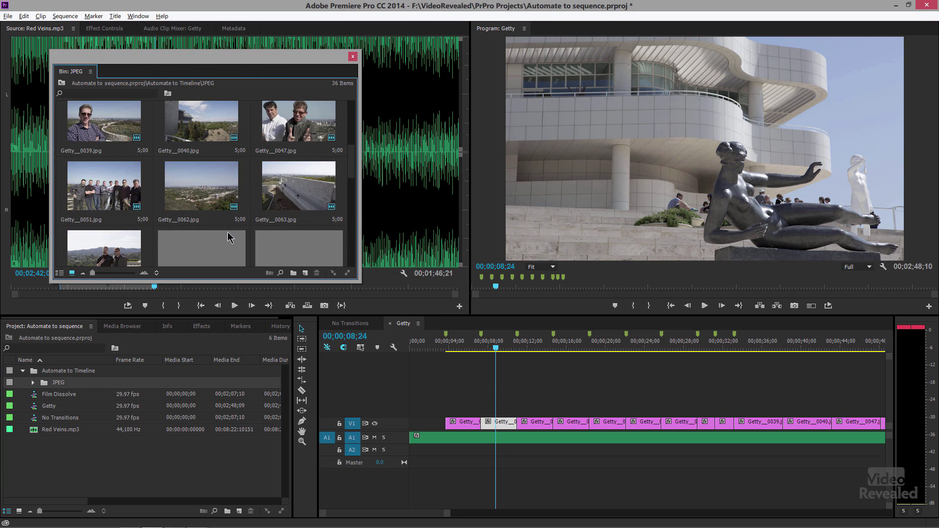
{"action": "scroll", "coordinate": [228, 239], "scroll_direction": "down", "scroll_amount": 3}
{"action": "left_click", "coordinate": [200, 203]}
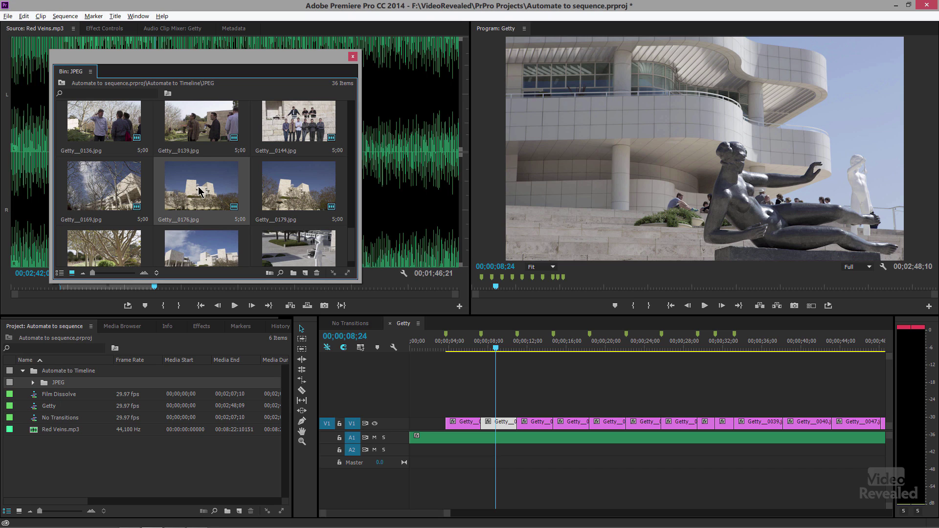
{"action": "left_click_drag", "start_coordinate": [209, 207], "coordinate": [422, 386]}
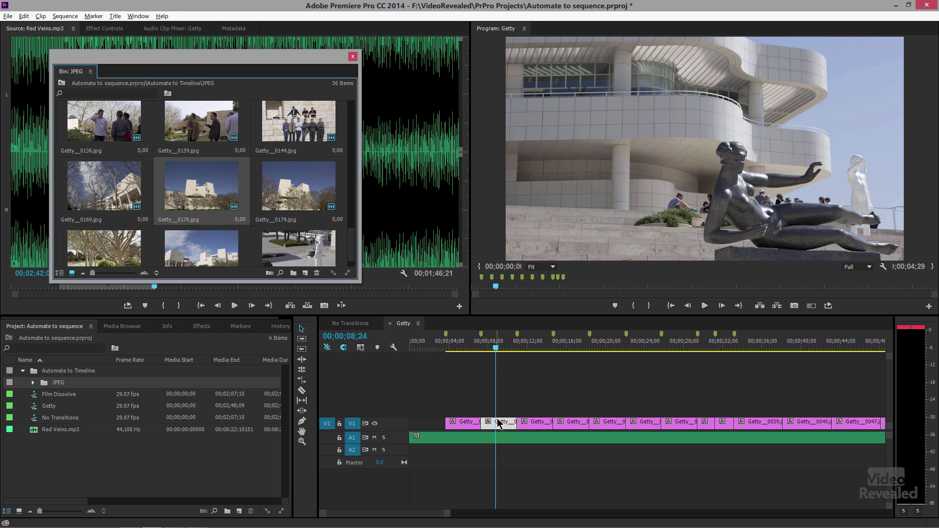
{"action": "left_click_drag", "start_coordinate": [498, 424], "coordinate": [498, 423]}
Scrub and play across the replaced still to check it
{"action": "left_click", "coordinate": [483, 349]}
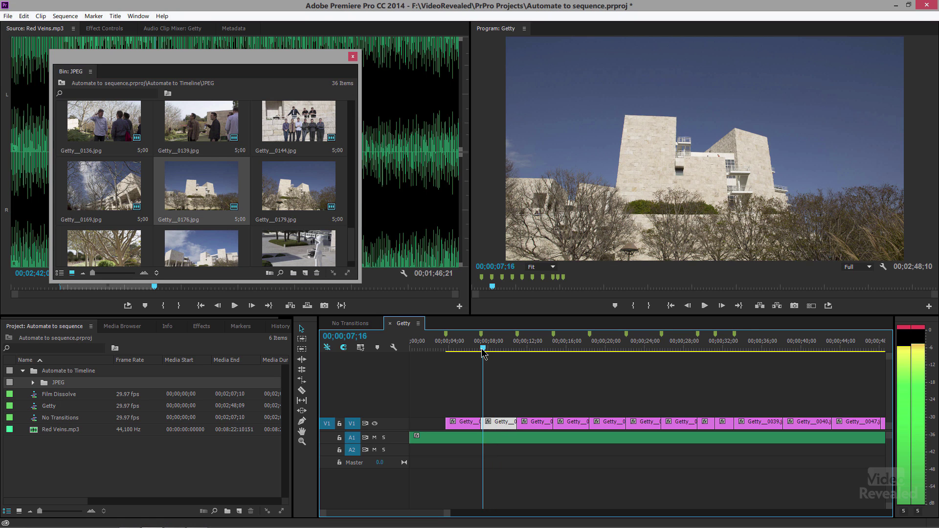
{"action": "left_click_drag", "start_coordinate": [483, 348], "coordinate": [489, 348]}
{"action": "key", "text": "space"}
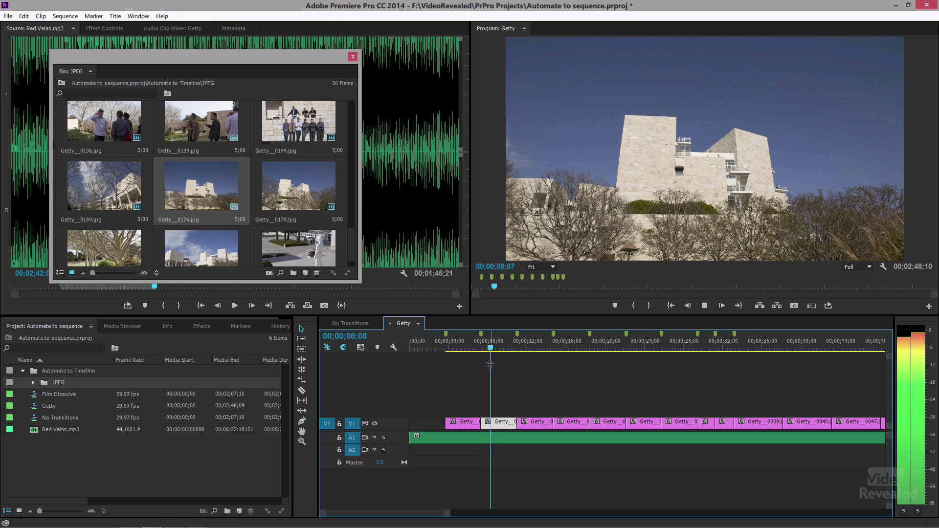
{"action": "key", "text": "space"}
Close the JPEG bin, fit the sequence, and select all V1 stills for dissolves
{"action": "left_click", "coordinate": [353, 57]}
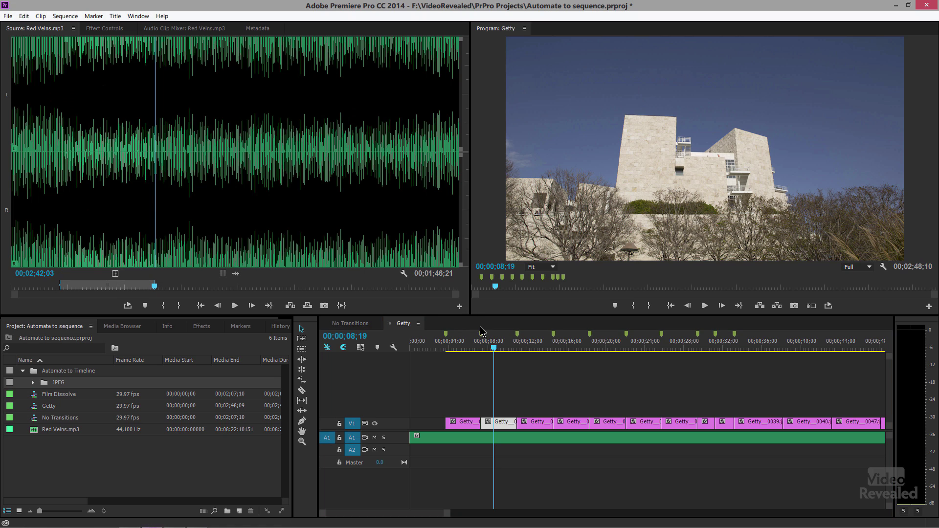
{"action": "left_click_drag", "start_coordinate": [519, 348], "coordinate": [541, 348]}
{"action": "key", "text": "backslash"}
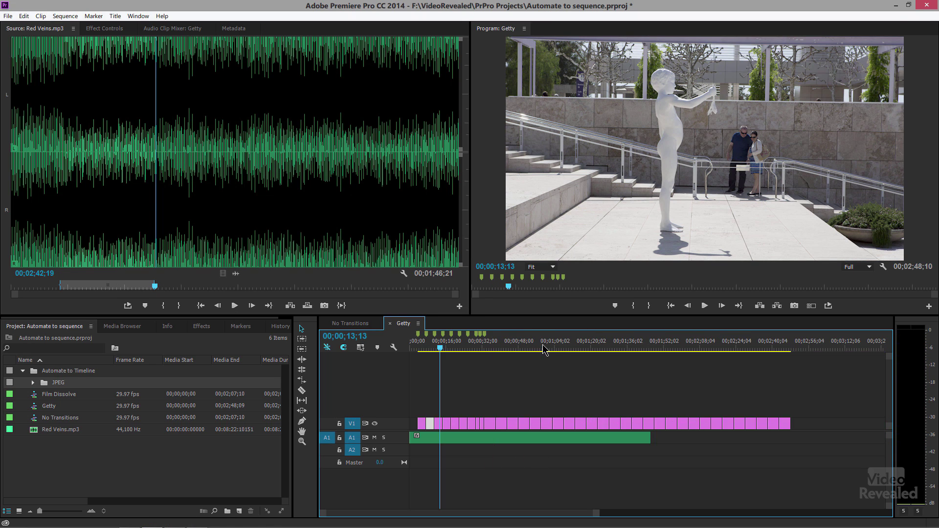
{"action": "left_click_drag", "start_coordinate": [841, 390], "coordinate": [414, 432]}
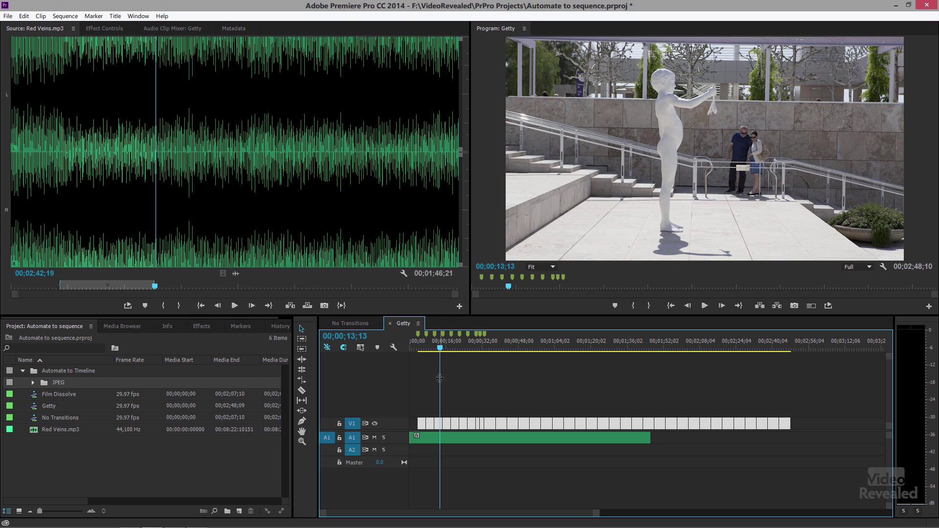
Play from the garden still to preview the dissolves
{"action": "left_click_drag", "start_coordinate": [444, 351], "coordinate": [459, 356]}
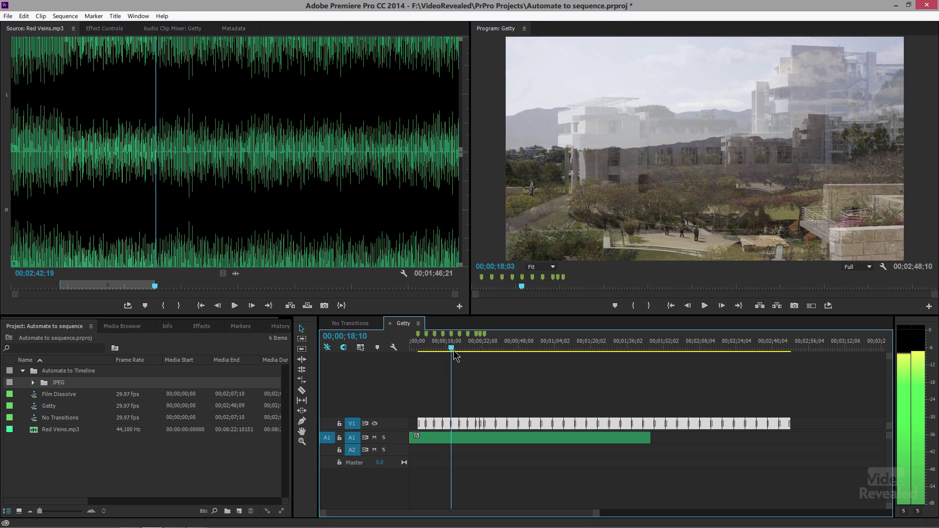
{"action": "key", "text": "space"}
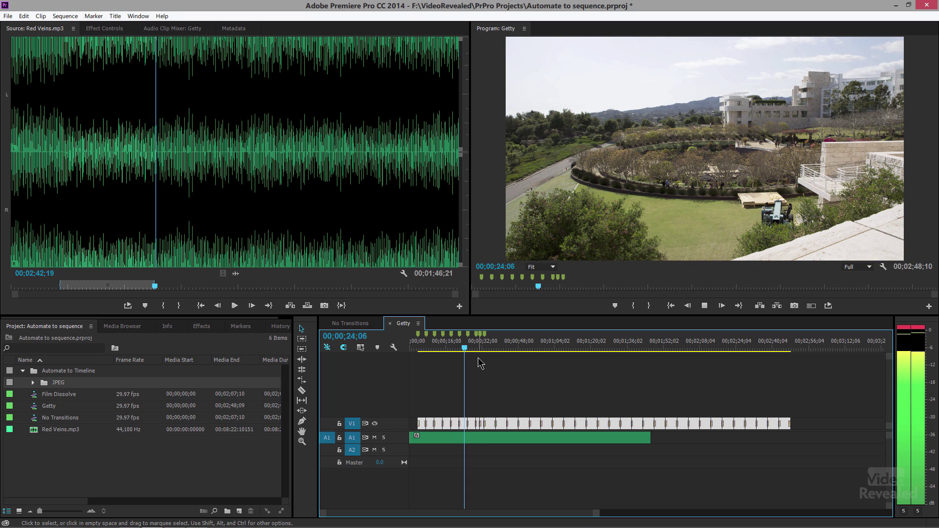
{"action": "key", "text": "space"}
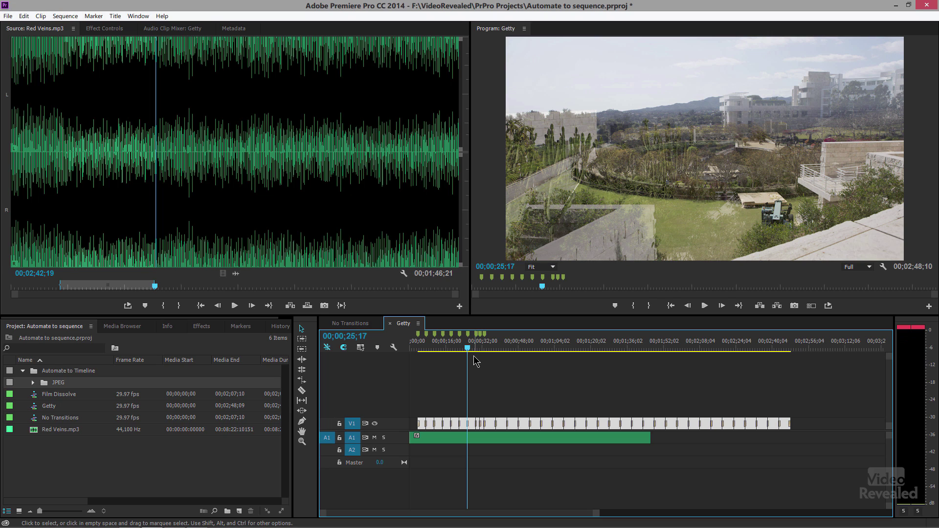
{"action": "left_click", "coordinate": [431, 346]}
Select the first still Getty_0003.jpg and expand Motion in Effect Controls at its first frame
{"action": "key", "text": "equal"}
{"action": "key", "text": "equal"}
{"action": "key", "text": "equal"}
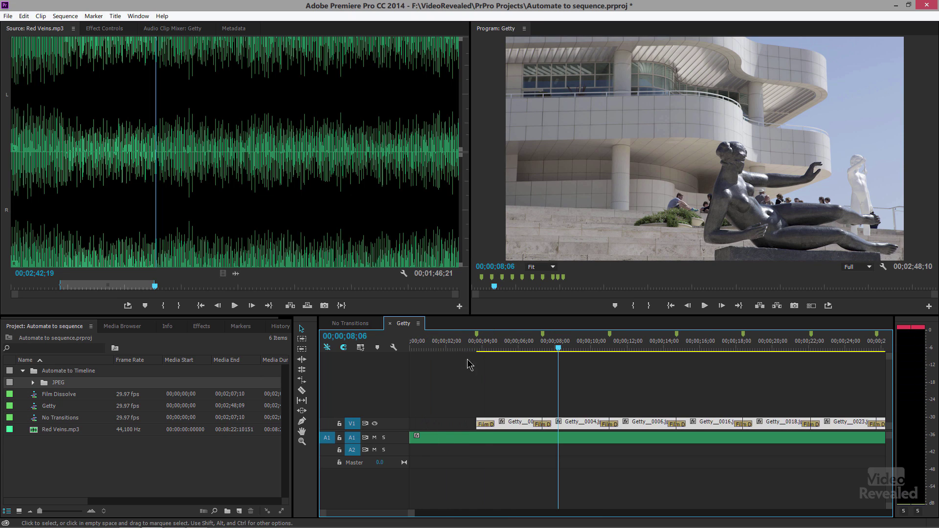
{"action": "left_click", "coordinate": [469, 365]}
{"action": "left_click", "coordinate": [500, 348]}
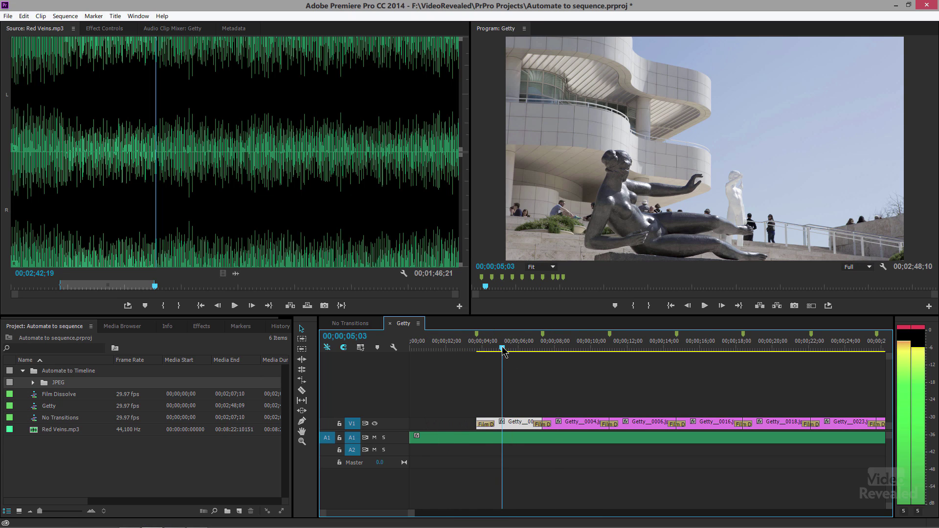
{"action": "left_click", "coordinate": [105, 29]}
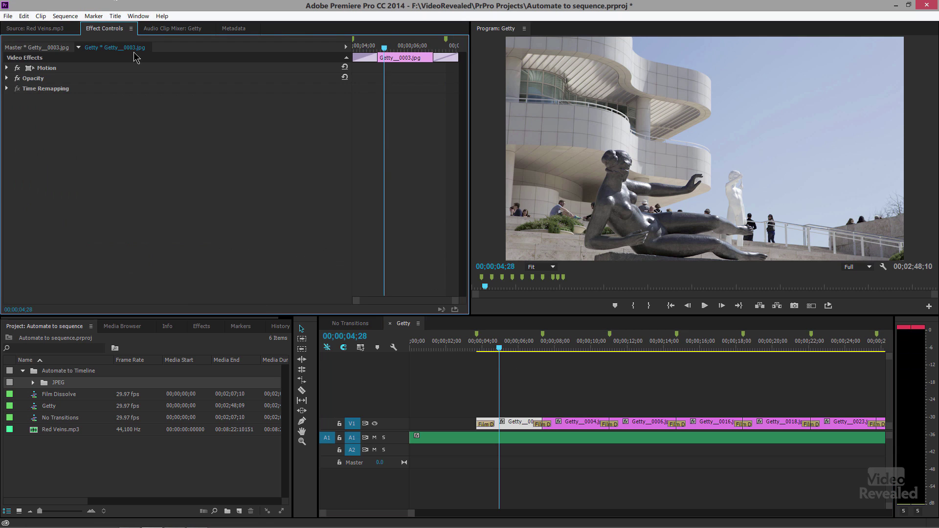
{"action": "left_click_drag", "start_coordinate": [383, 51], "coordinate": [353, 54]}
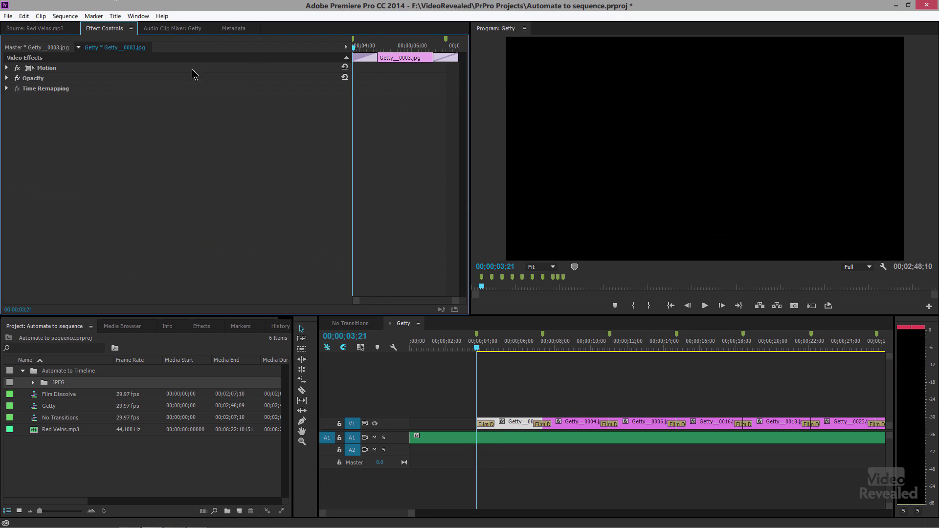
{"action": "left_click", "coordinate": [6, 68]}
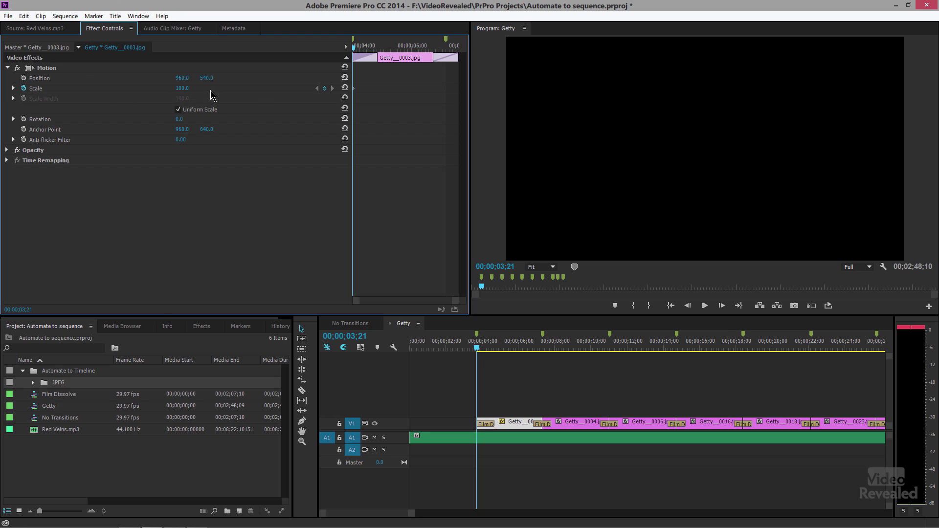
Keyframe Scale to 125 at the clip's end and play back the push-in
{"action": "left_click_drag", "start_coordinate": [356, 47], "coordinate": [457, 48]}
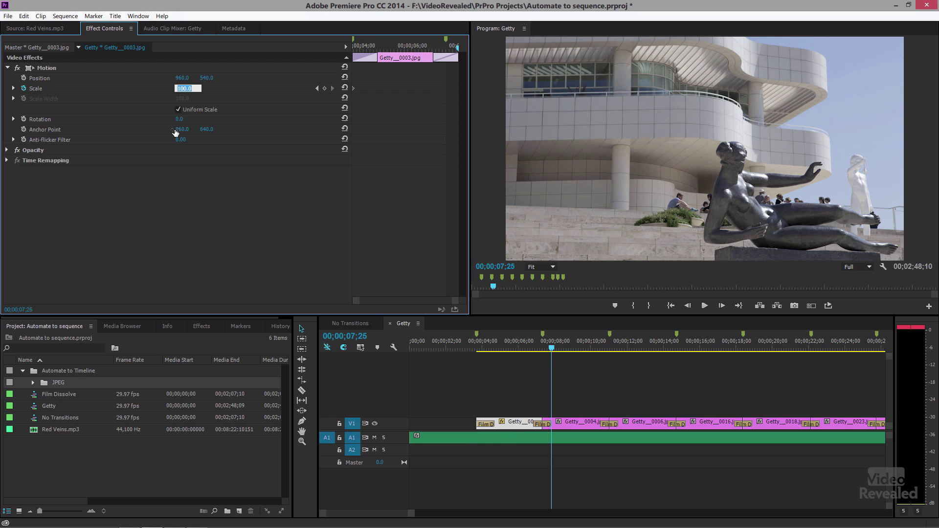
{"action": "key", "text": "Return"}
{"action": "left_click_drag", "start_coordinate": [435, 49], "coordinate": [359, 49]}
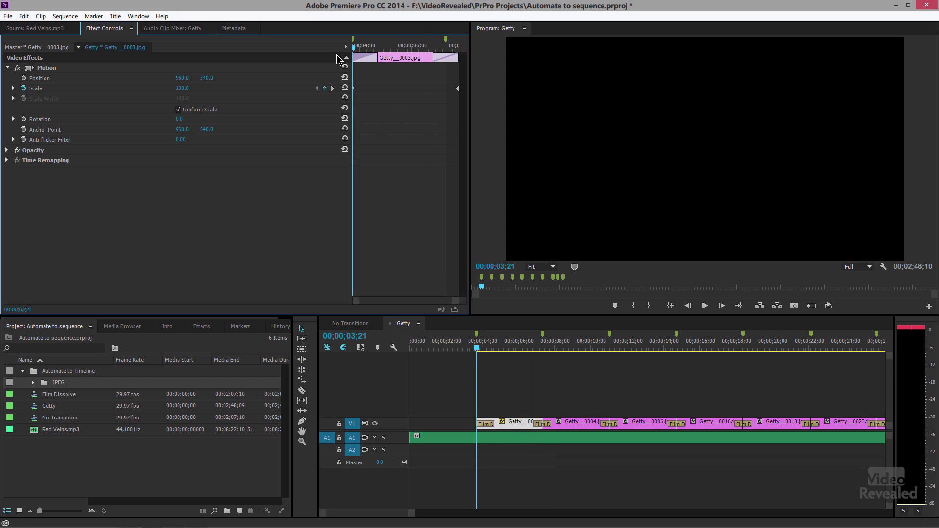
{"action": "key", "text": "space"}
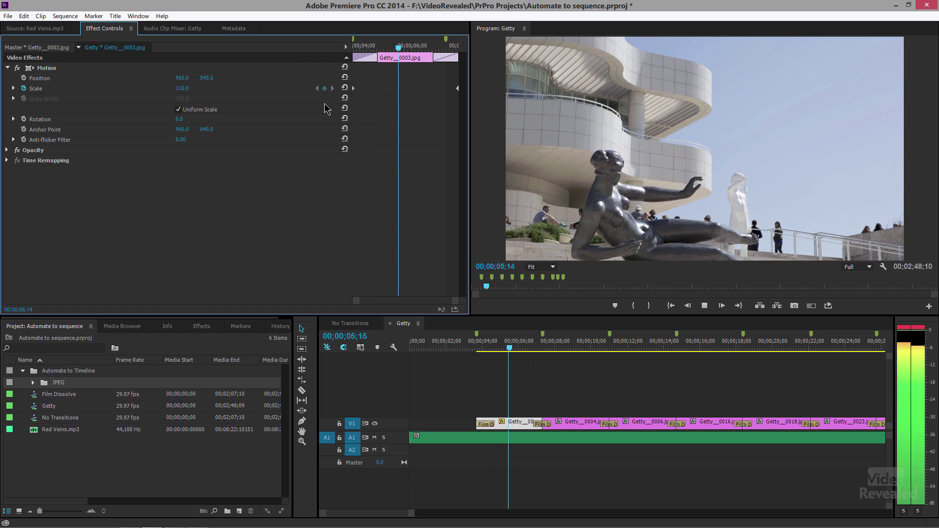
{"action": "key", "text": "space"}
{"action": "right_click", "coordinate": [49, 71]}
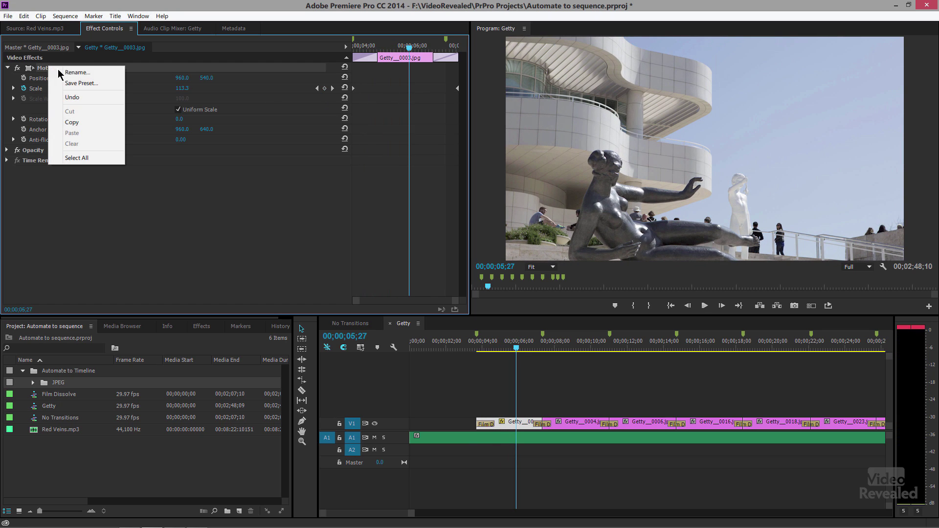
{"action": "left_click", "coordinate": [171, 231]}
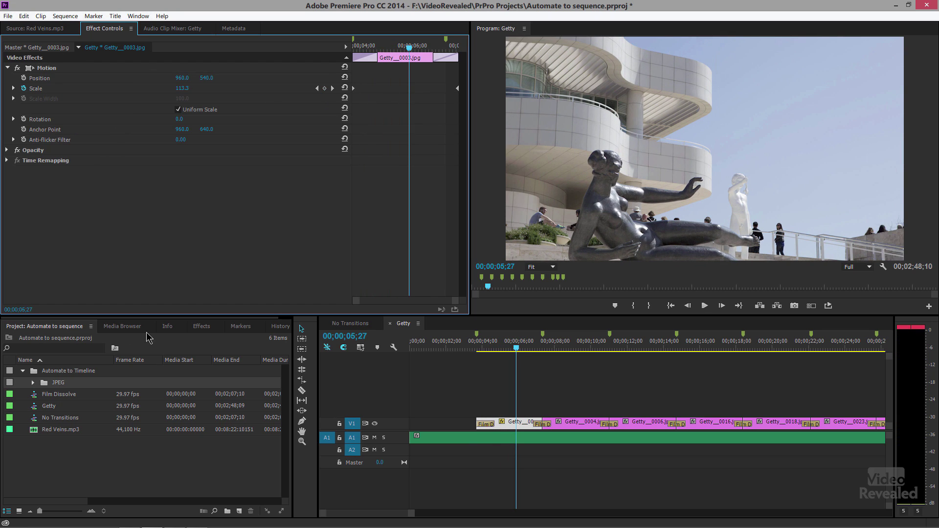
{"action": "left_click", "coordinate": [202, 326]}
Apply the Push in 125% preset to all stills on track V1 and review it
{"action": "left_click", "coordinate": [7, 352]}
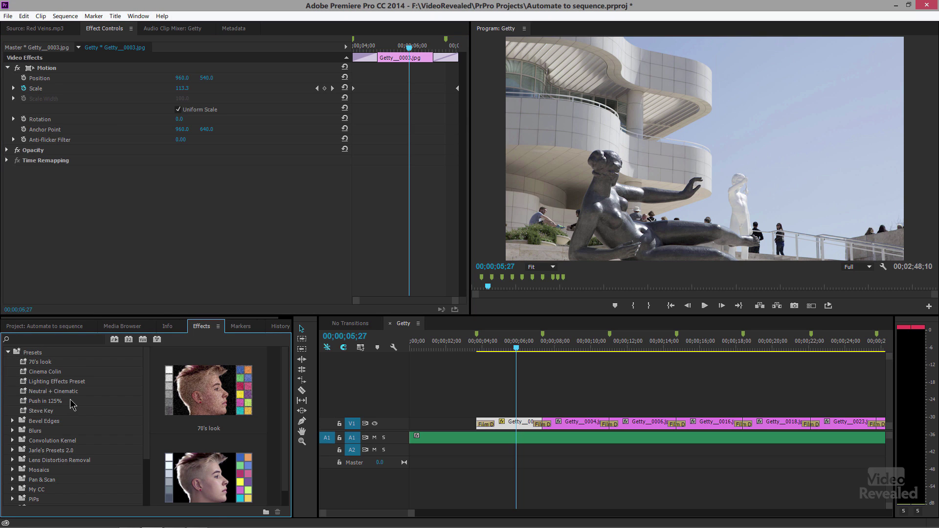
{"action": "key", "text": "minus"}
{"action": "key", "text": "minus"}
{"action": "key", "text": "minus"}
{"action": "key", "text": "minus"}
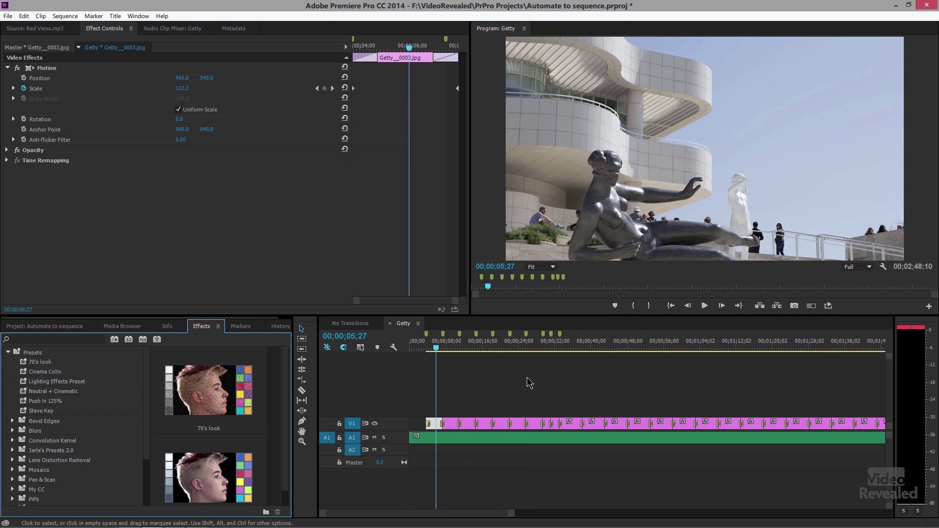
{"action": "left_click_drag", "start_coordinate": [785, 374], "coordinate": [428, 428]}
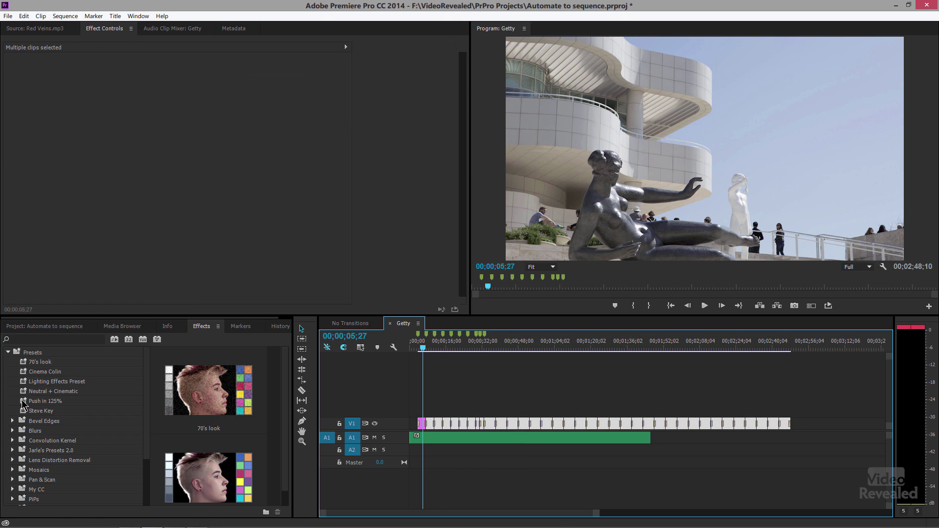
{"action": "left_click_drag", "start_coordinate": [22, 404], "coordinate": [388, 371]}
{"action": "mouse_move", "coordinate": [435, 413]}
{"action": "left_mouse_down"}
{"action": "mouse_move", "coordinate": [440, 407]}
{"action": "mouse_move", "coordinate": [441, 428]}
{"action": "left_mouse_up"}
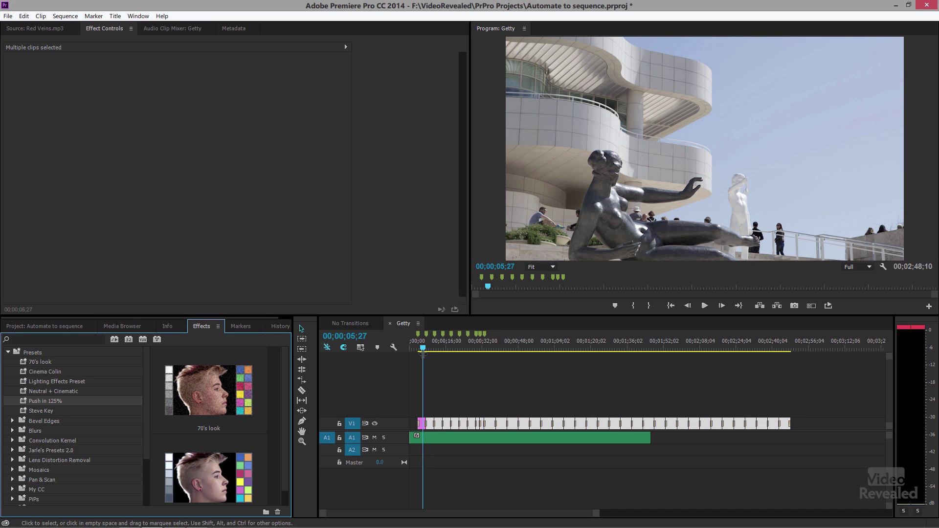
{"action": "left_click_drag", "start_coordinate": [423, 349], "coordinate": [500, 354]}
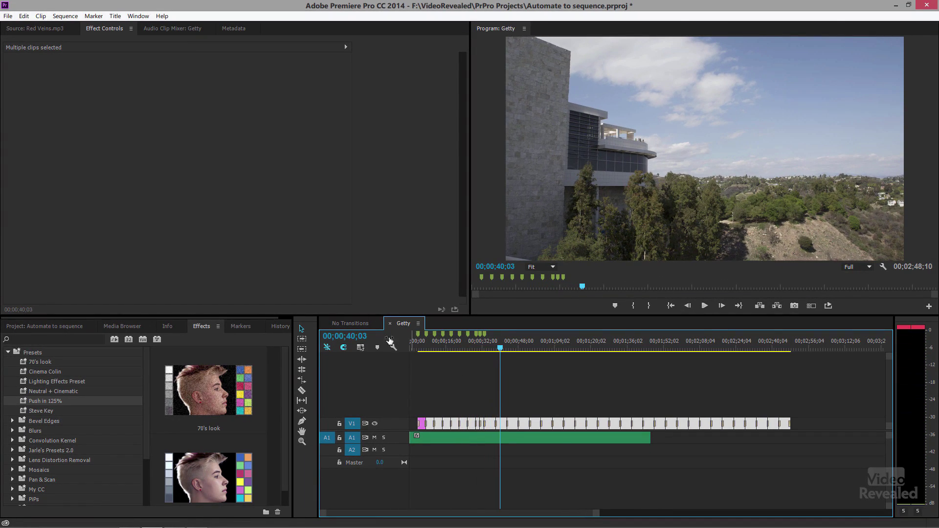
{"action": "left_click", "coordinate": [40, 327]}
Open the Film Dissolve sequence from the project and play it from its start
{"action": "double_click", "coordinate": [31, 395]}
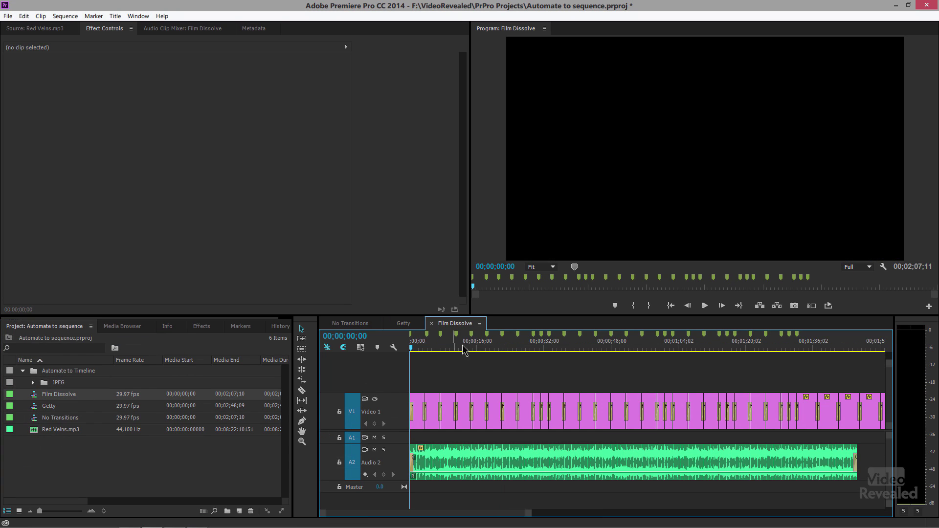
{"action": "key", "text": "space"}
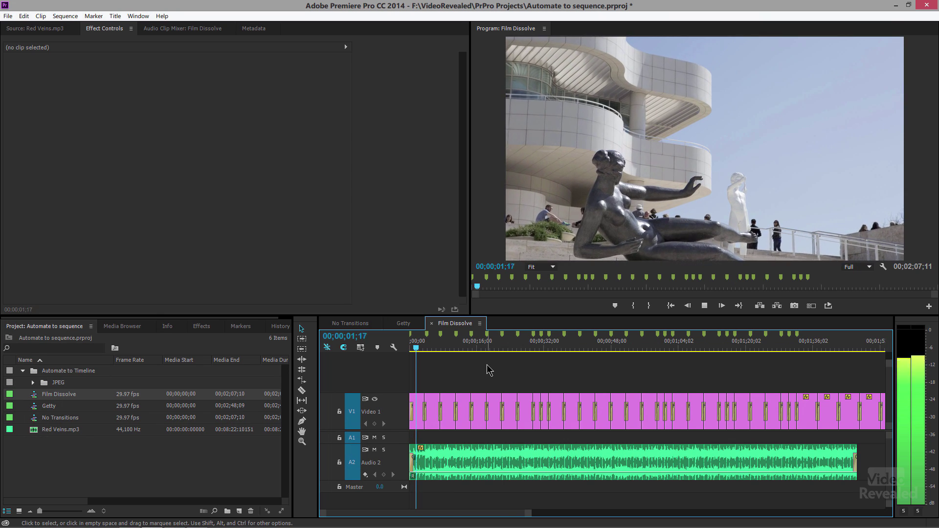